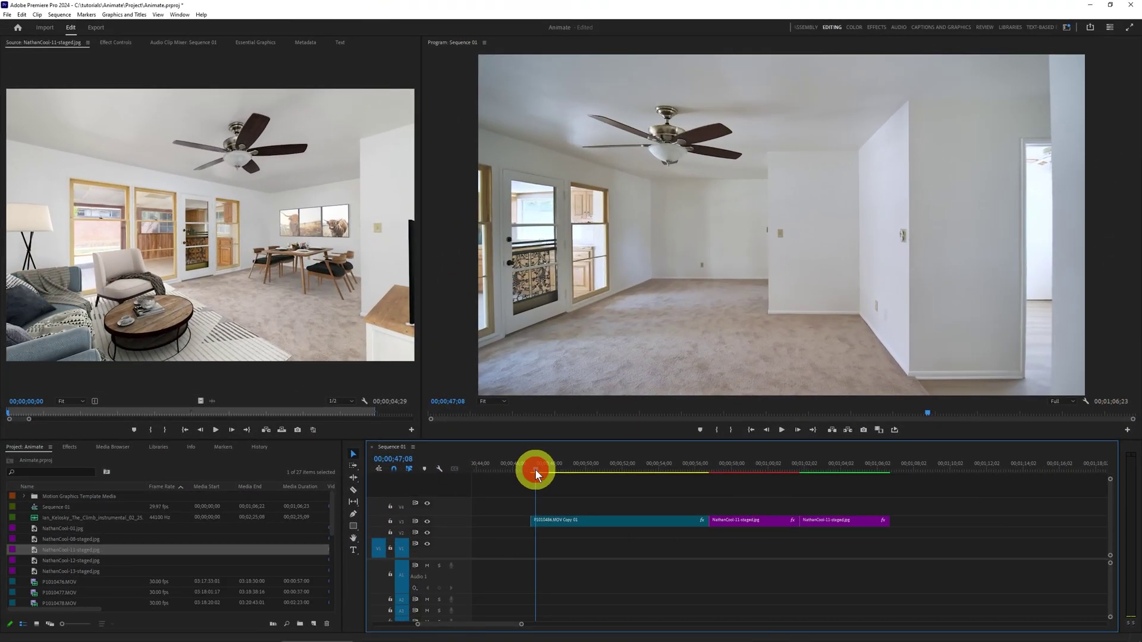
Step: Scrub through the video clip and the two staged-photo clips in Sequence 01 to compare their motion
drag(536, 470, 554, 470)
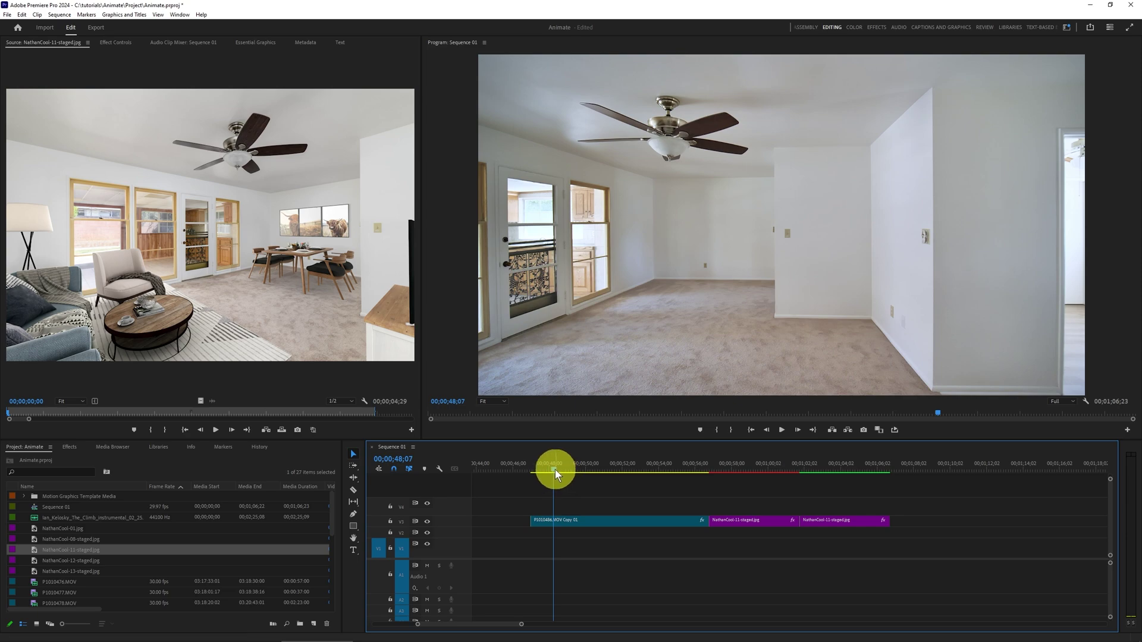
drag(552, 471, 616, 469)
drag(617, 470, 658, 469)
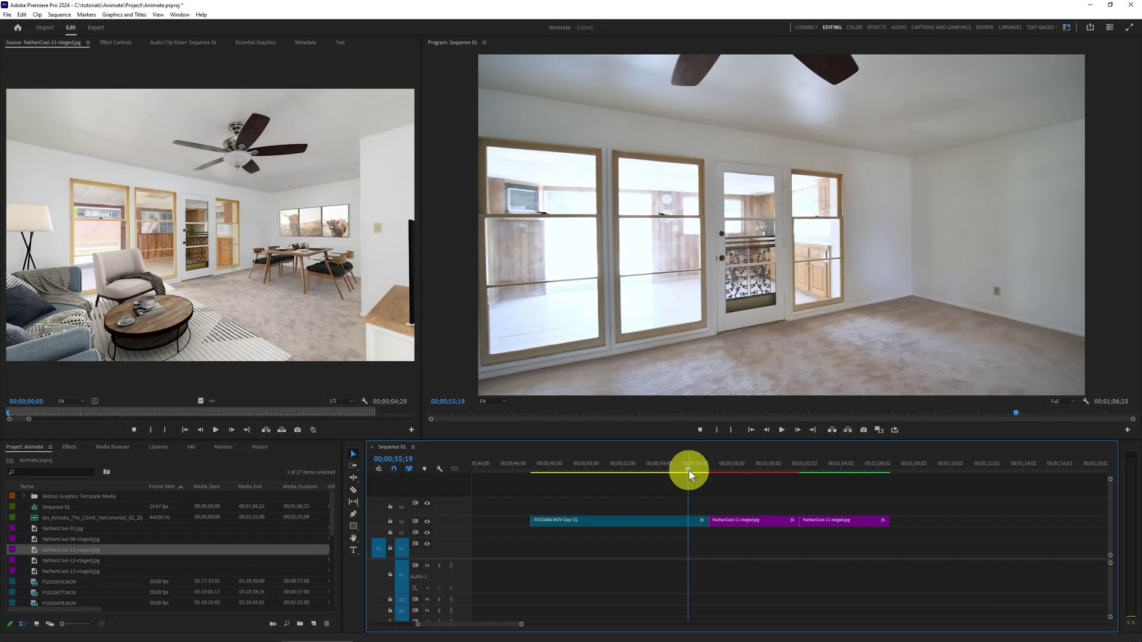
drag(689, 470, 731, 473)
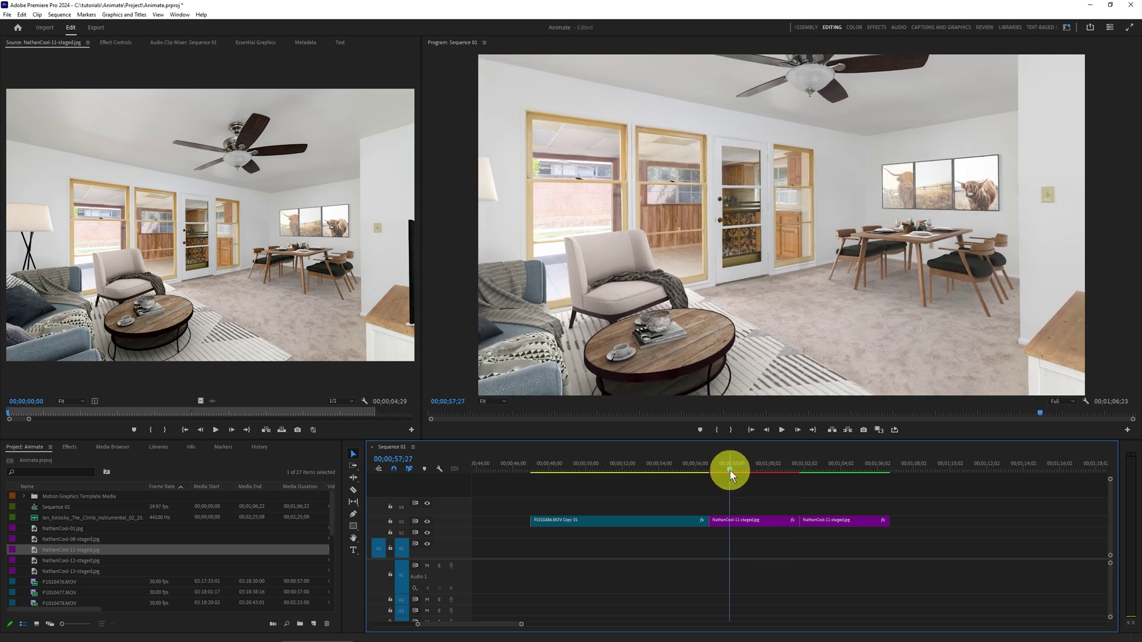
drag(729, 470, 855, 474)
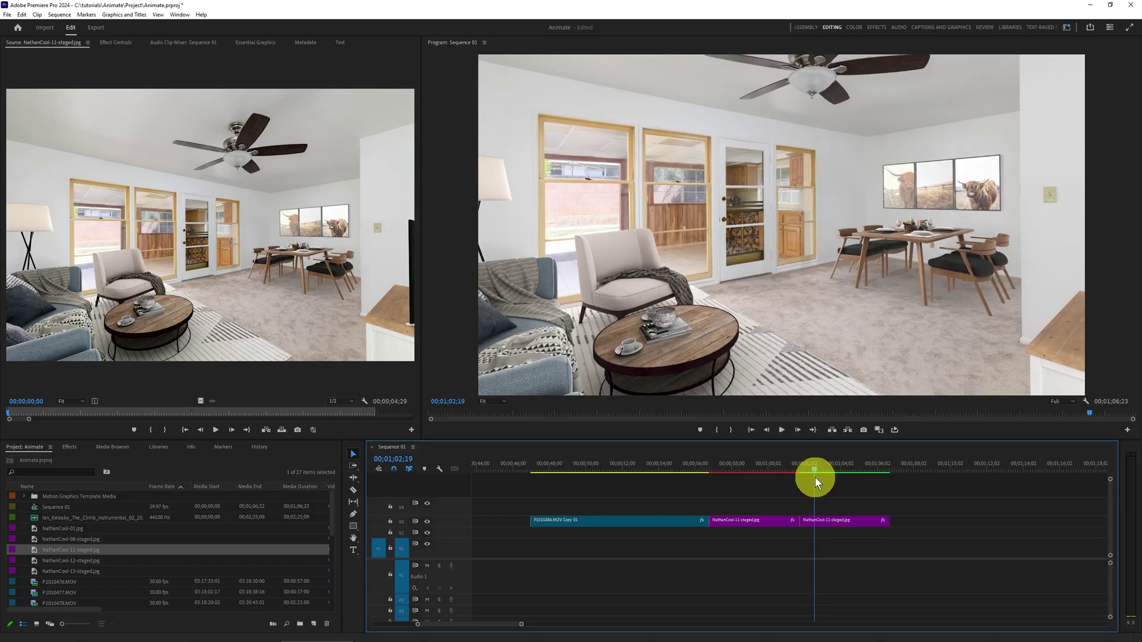
drag(815, 477, 860, 476)
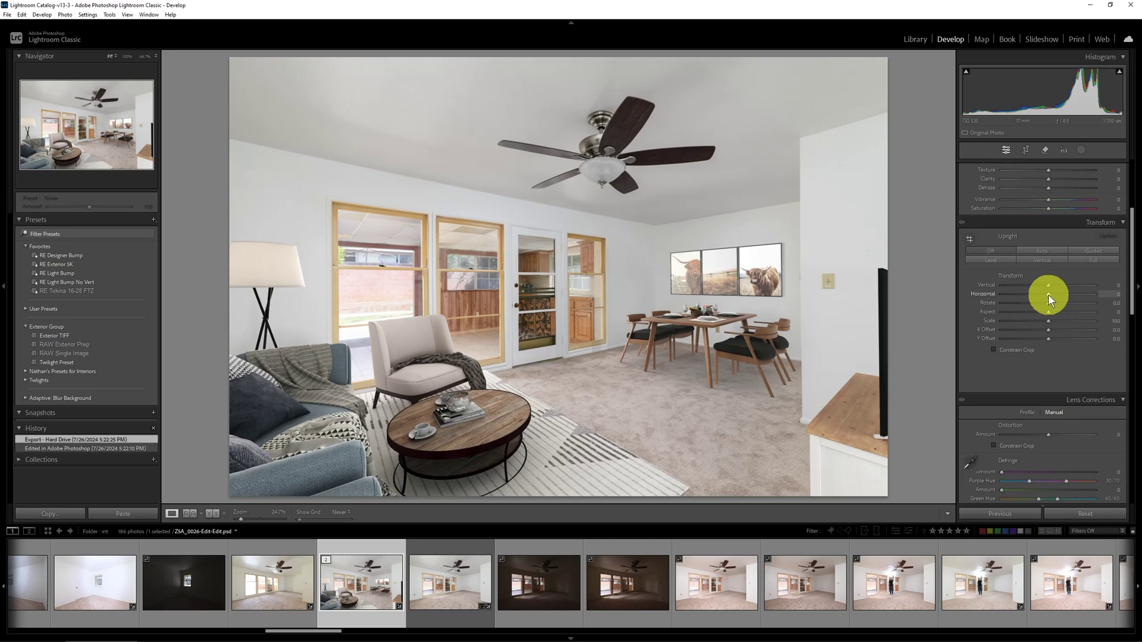
Step: Switch to Lightroom Classic and compare the original, edited and virtually staged versions of the living-room photo
mouse_move(1048, 294)
mouse_down()
mouse_move(1072, 295)
mouse_move(1032, 298)
mouse_move(1058, 295)
mouse_move(1047, 295)
mouse_up()
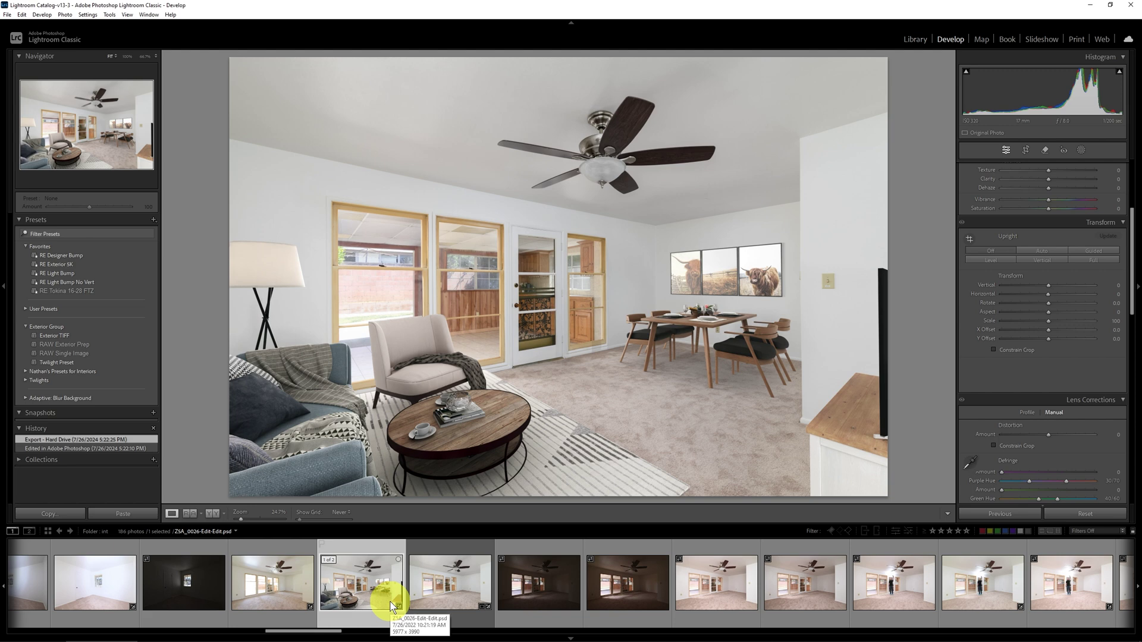
click(268, 598)
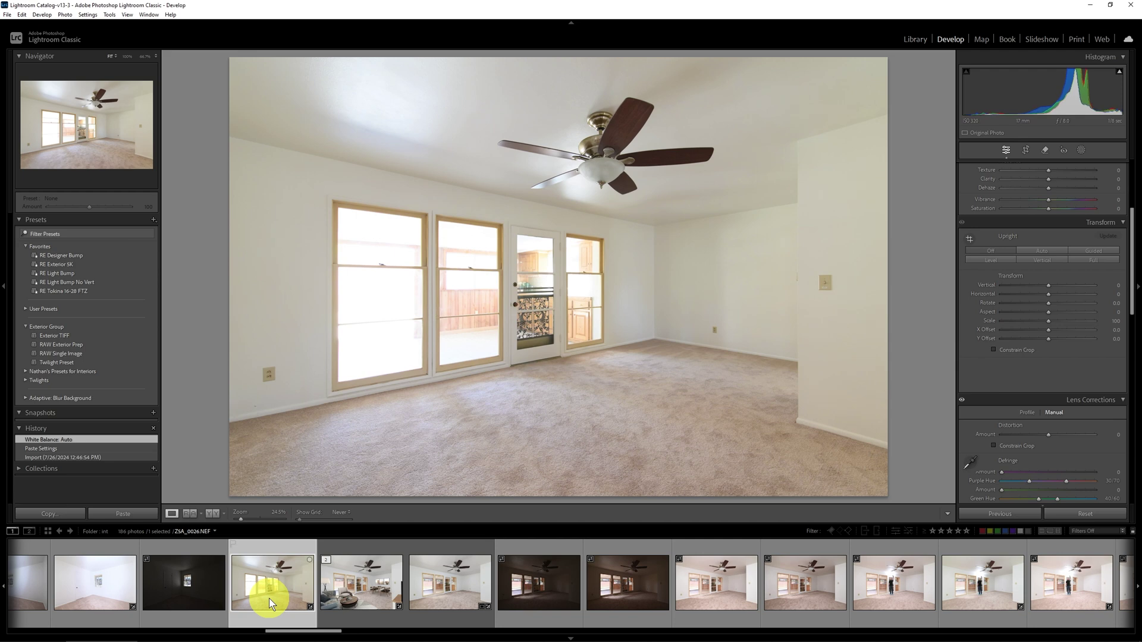
click(435, 598)
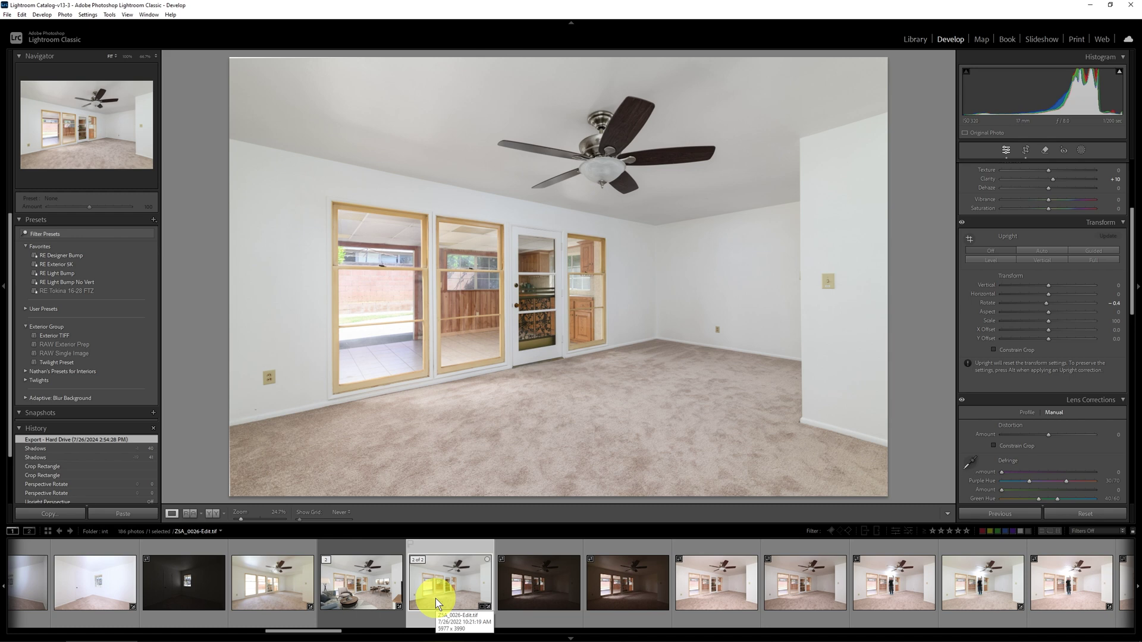
click(373, 587)
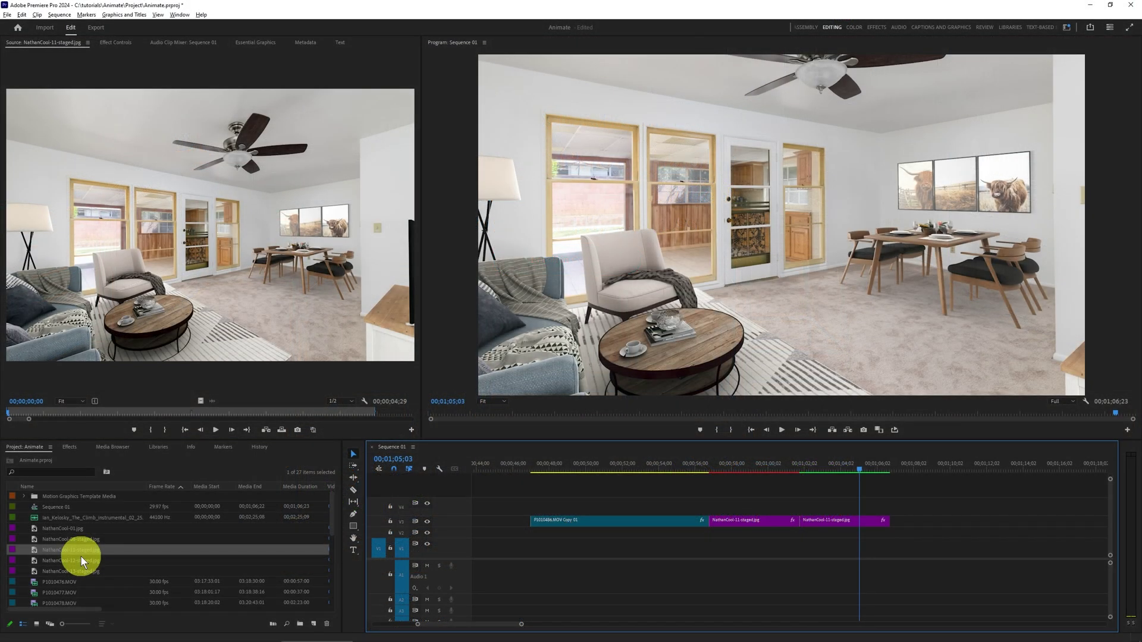
Step: Return to Premiere Pro and examine the first staged clip's Scale animation, comparing its motion with the second staged clip
click(731, 470)
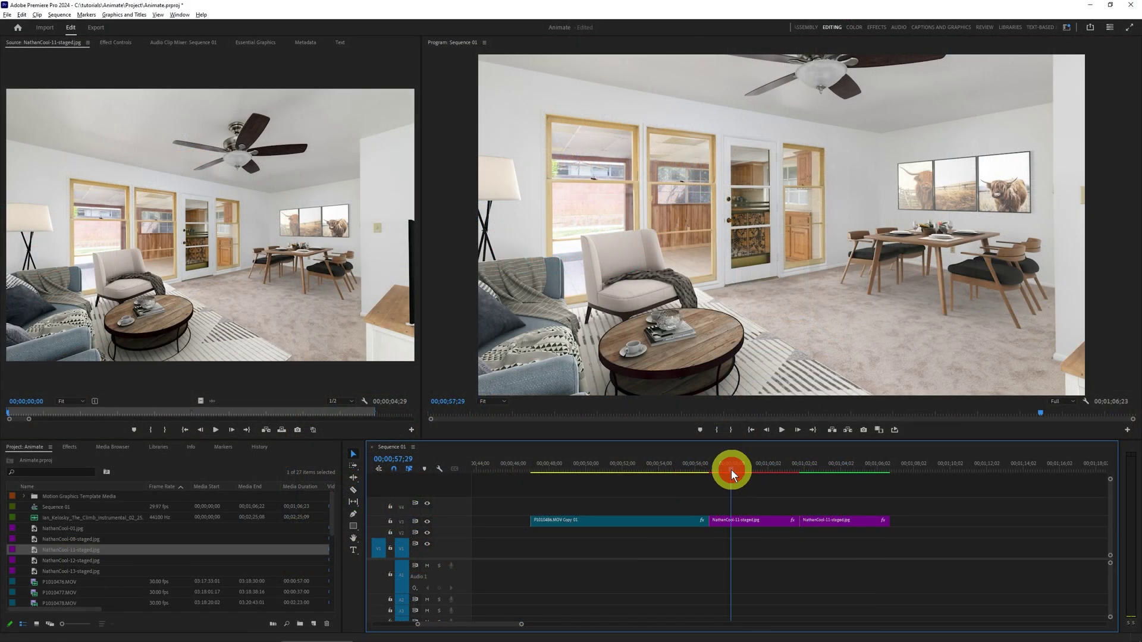
click(749, 519)
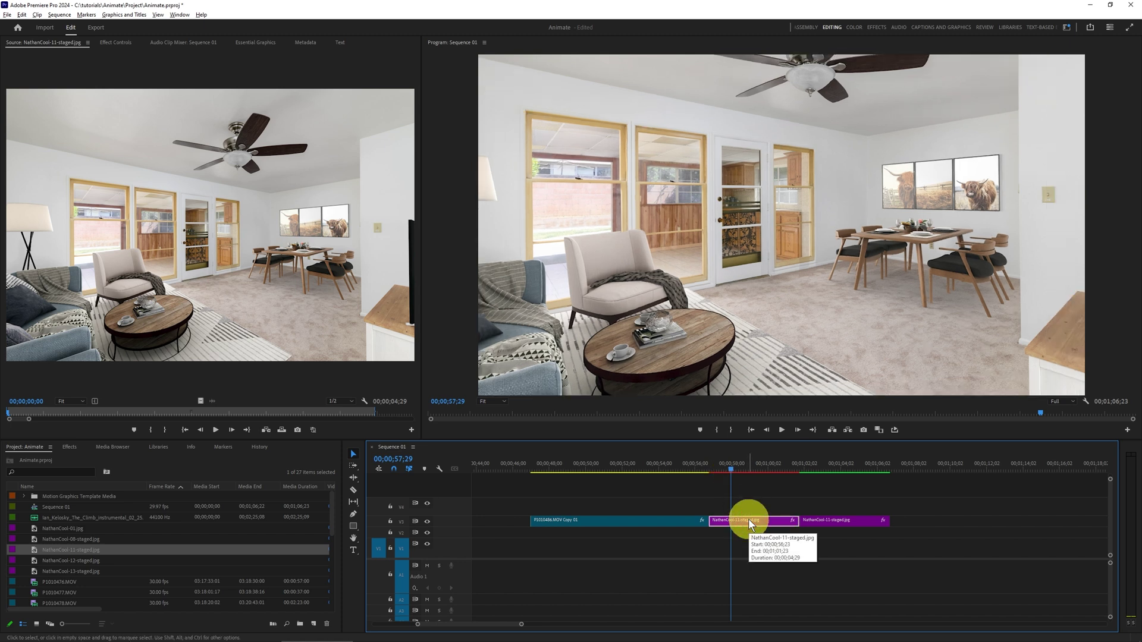
mouse_move(730, 469)
mouse_down()
mouse_move(755, 468)
mouse_move(745, 468)
mouse_up()
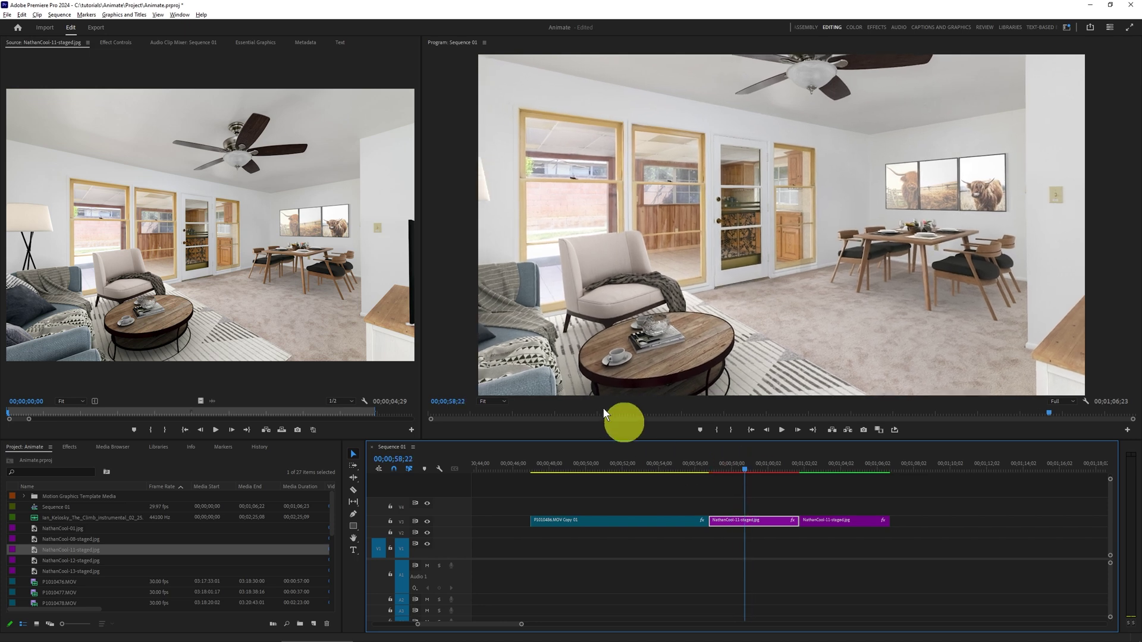
click(115, 43)
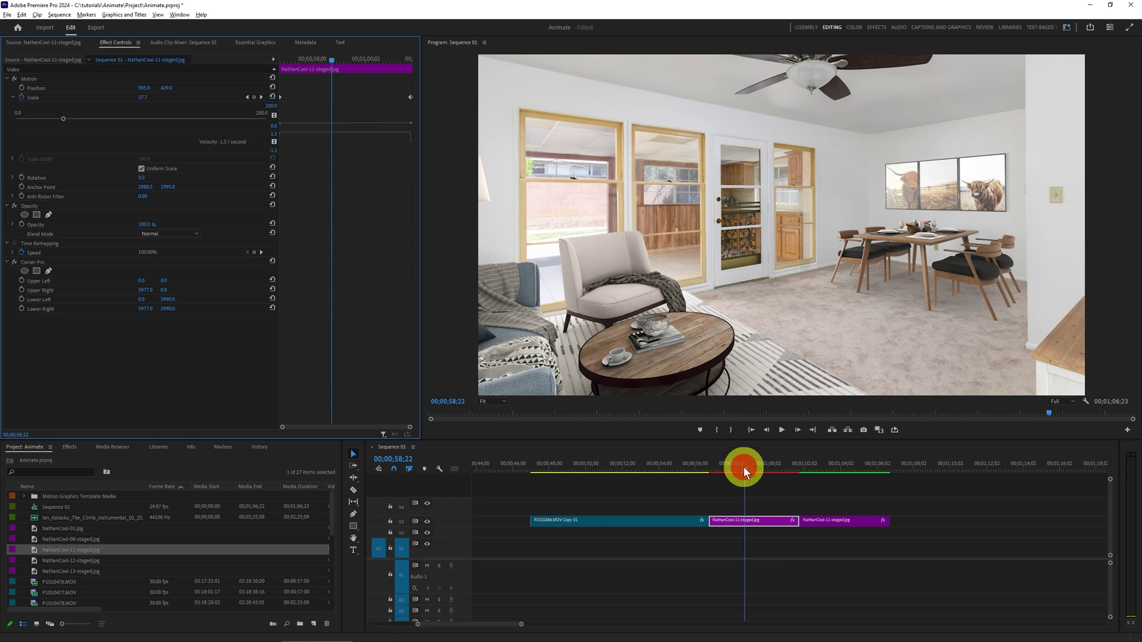
drag(743, 466, 720, 467)
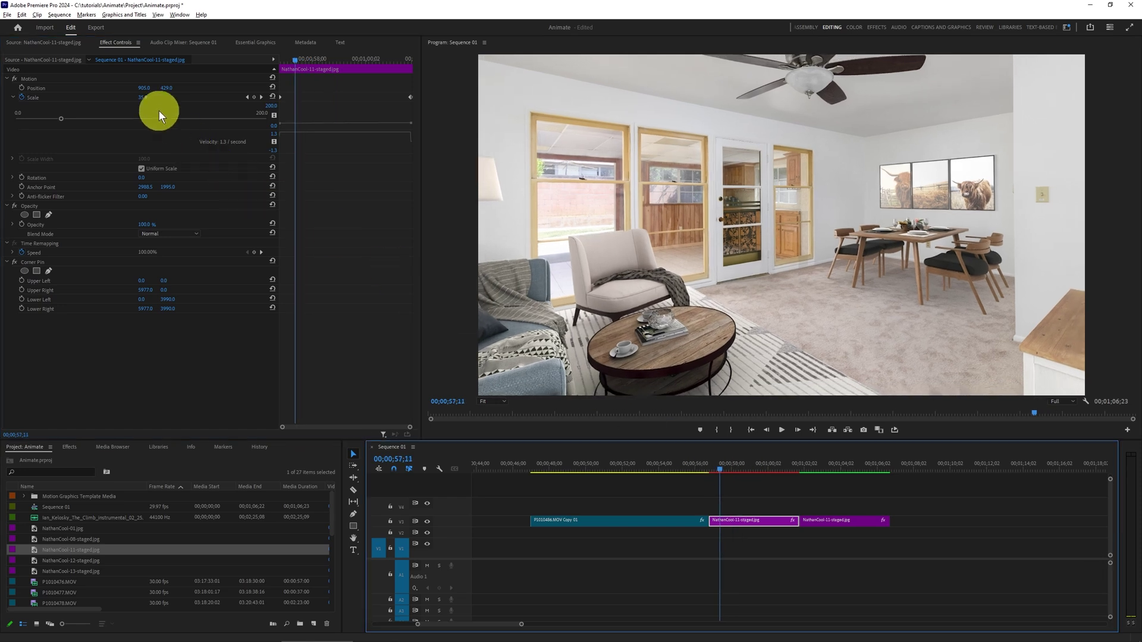
drag(718, 469, 788, 473)
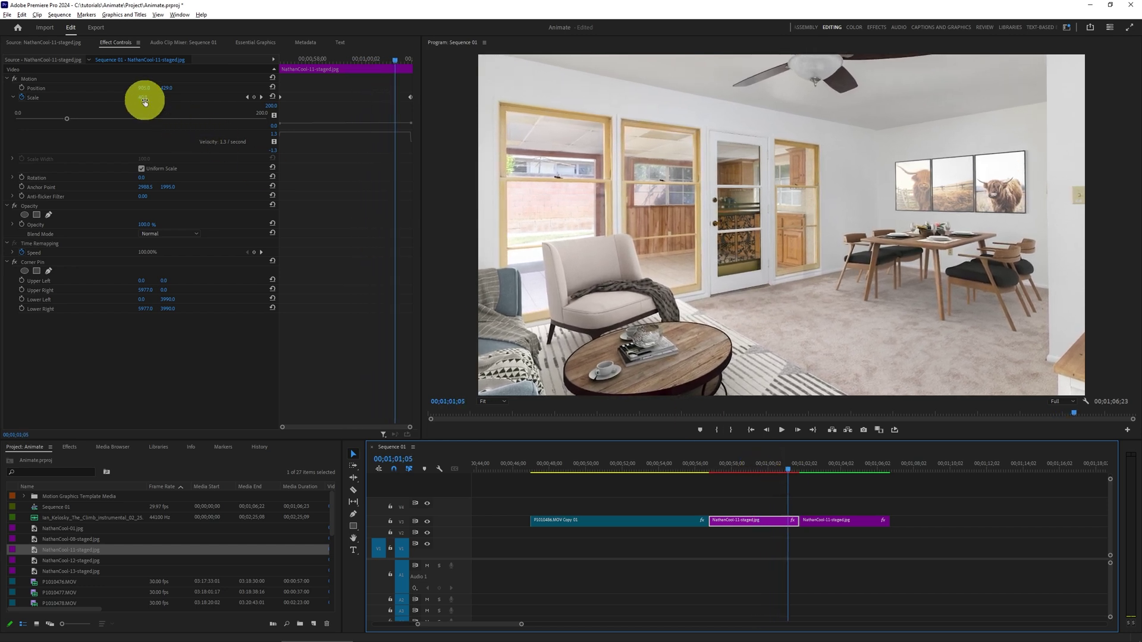
click(820, 469)
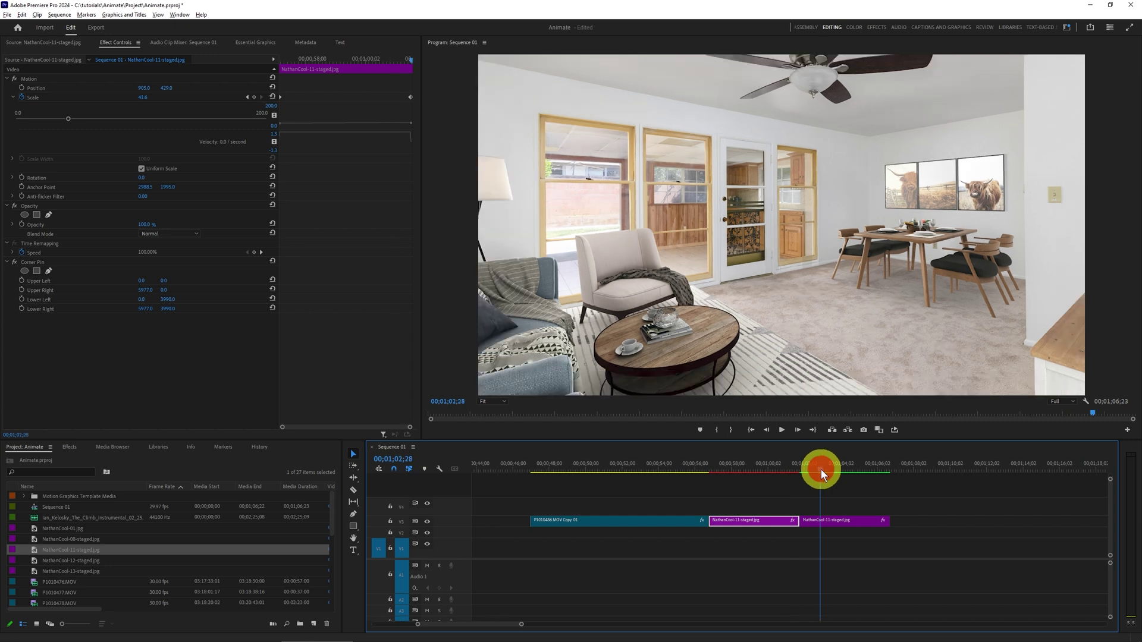
mouse_move(820, 469)
mouse_down()
mouse_move(861, 474)
mouse_move(814, 477)
mouse_up()
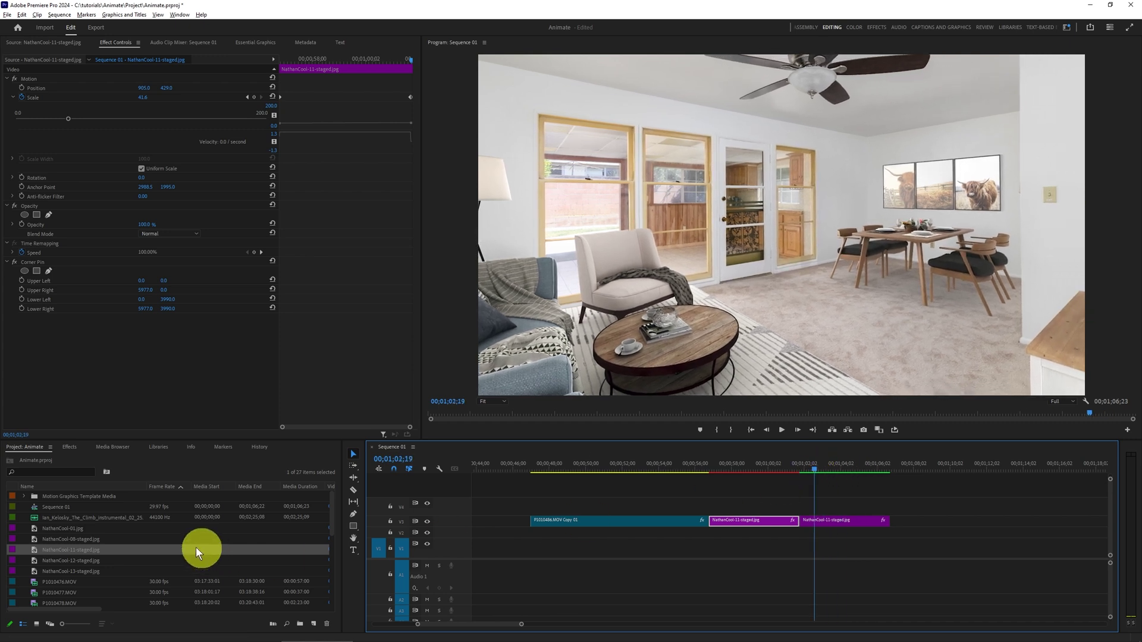
Step: Place NathanCool-11-staged.jpg on track V3 after the existing clips, leaving a short gap, and set it to frame size
double_click(13, 552)
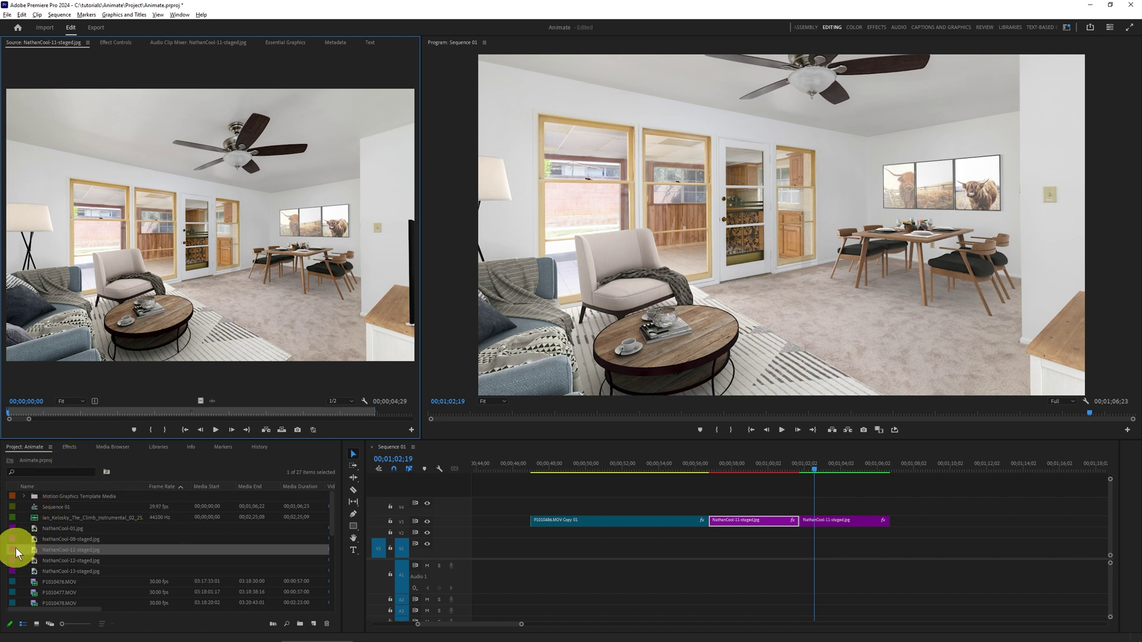
drag(14, 550, 922, 520)
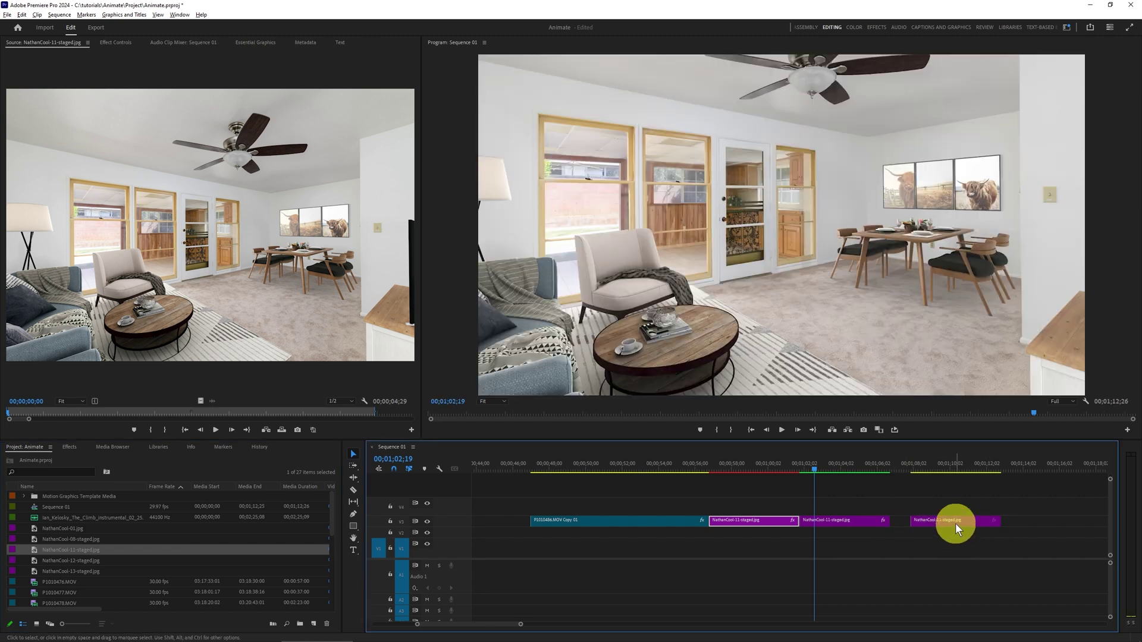
click(945, 468)
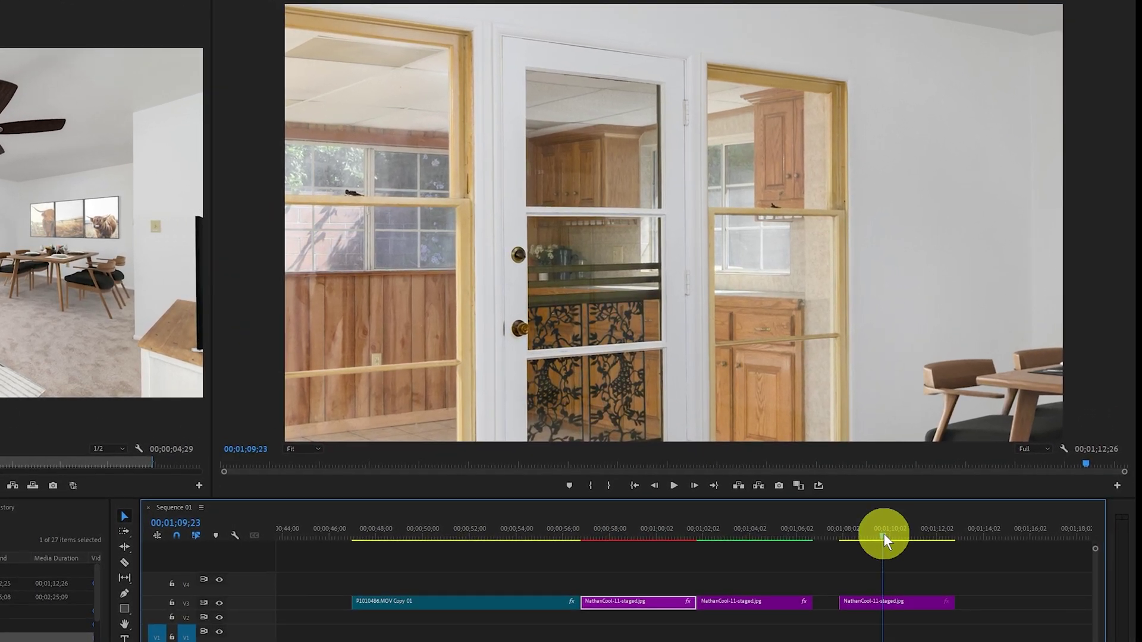
click(900, 604)
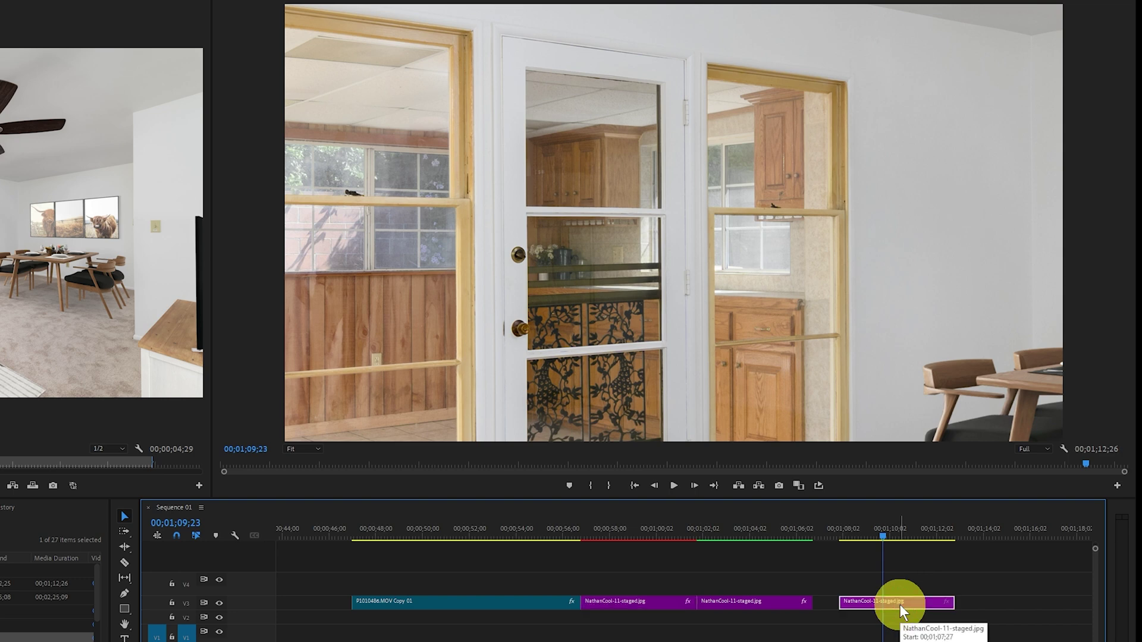
right_click(899, 605)
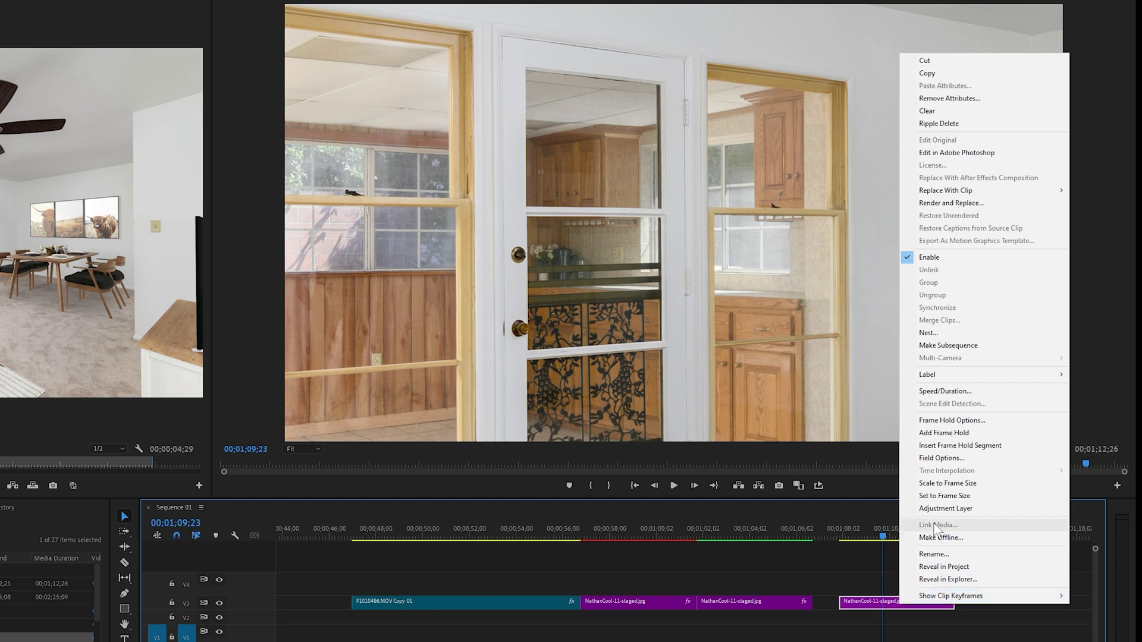
click(926, 497)
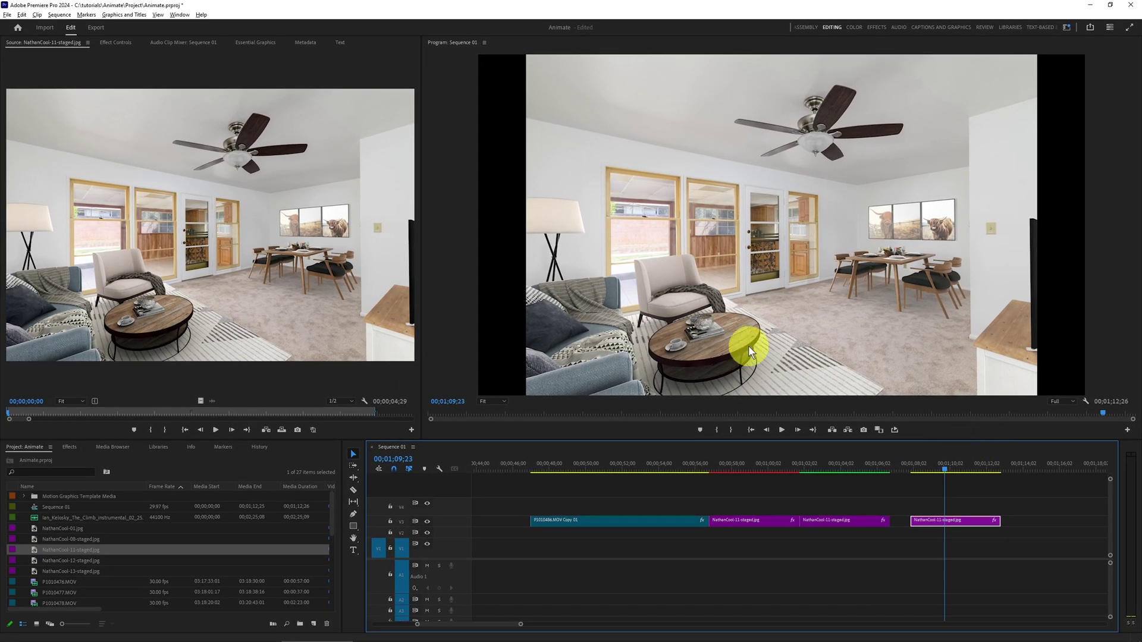
Step: Set the new staged clip's Scale to 33.0 and its vertical Position to 491.0 so the photo fills the frame
click(169, 70)
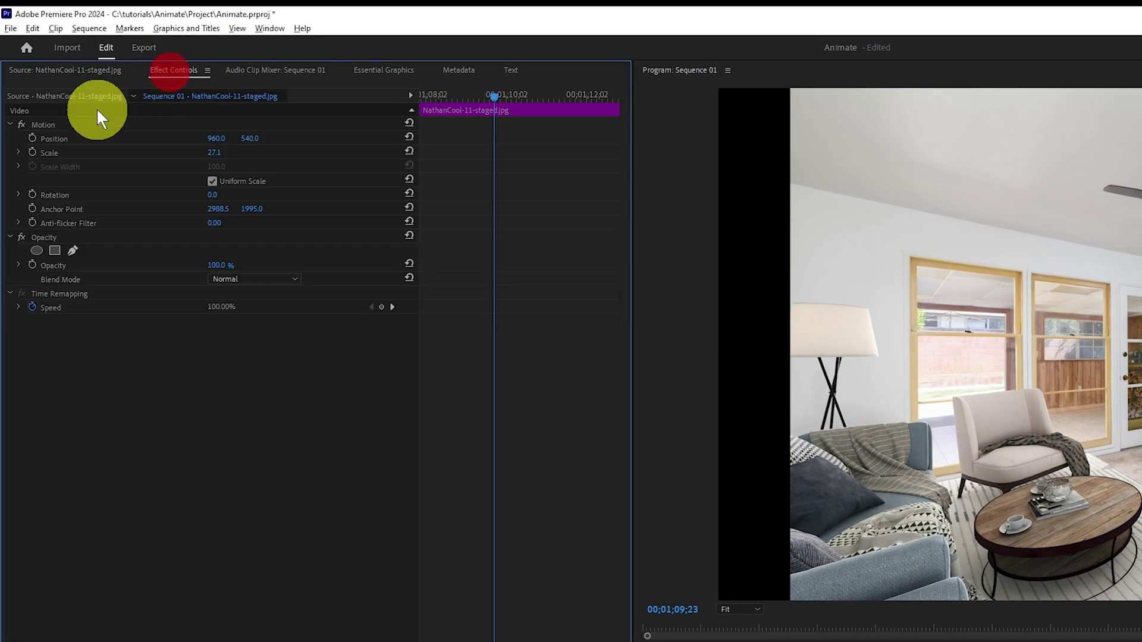
click(18, 153)
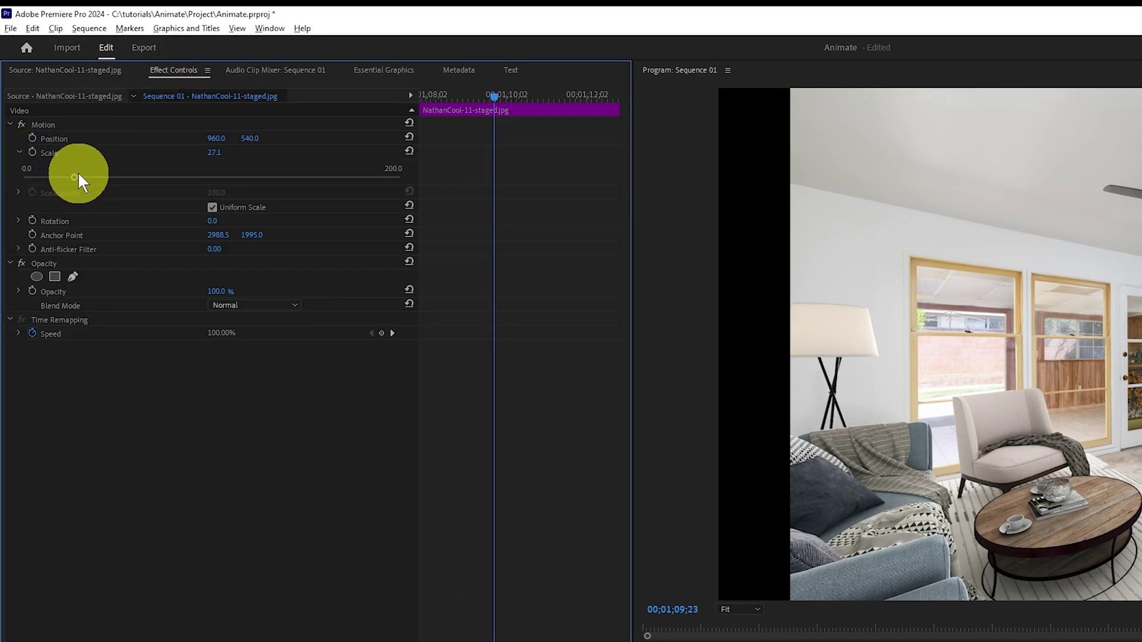
drag(73, 173, 84, 173)
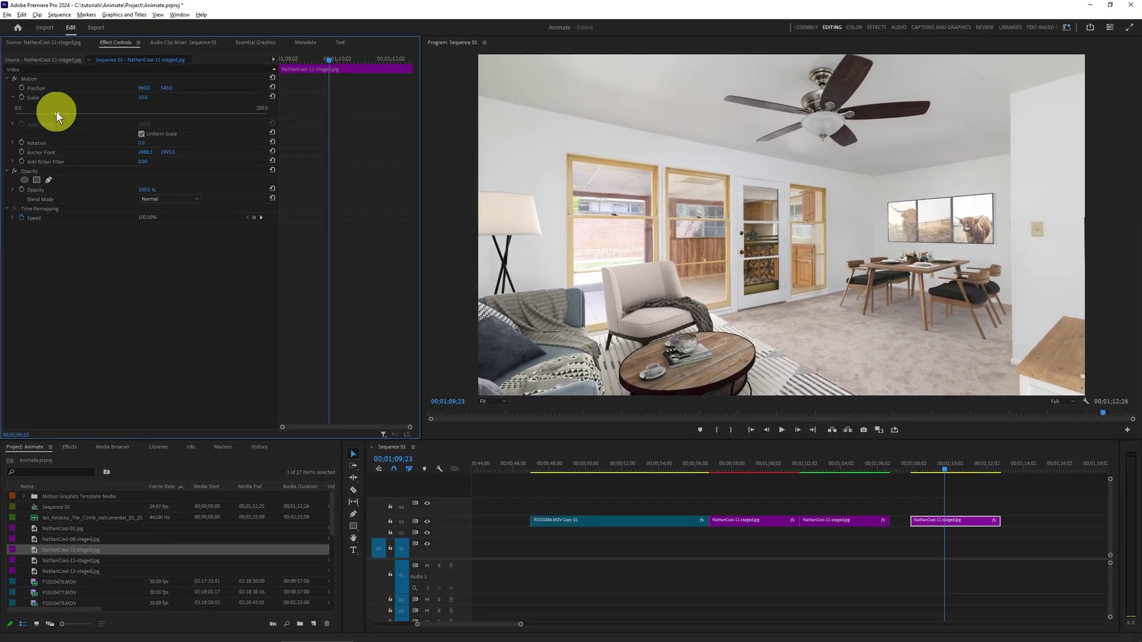
drag(166, 88, 145, 108)
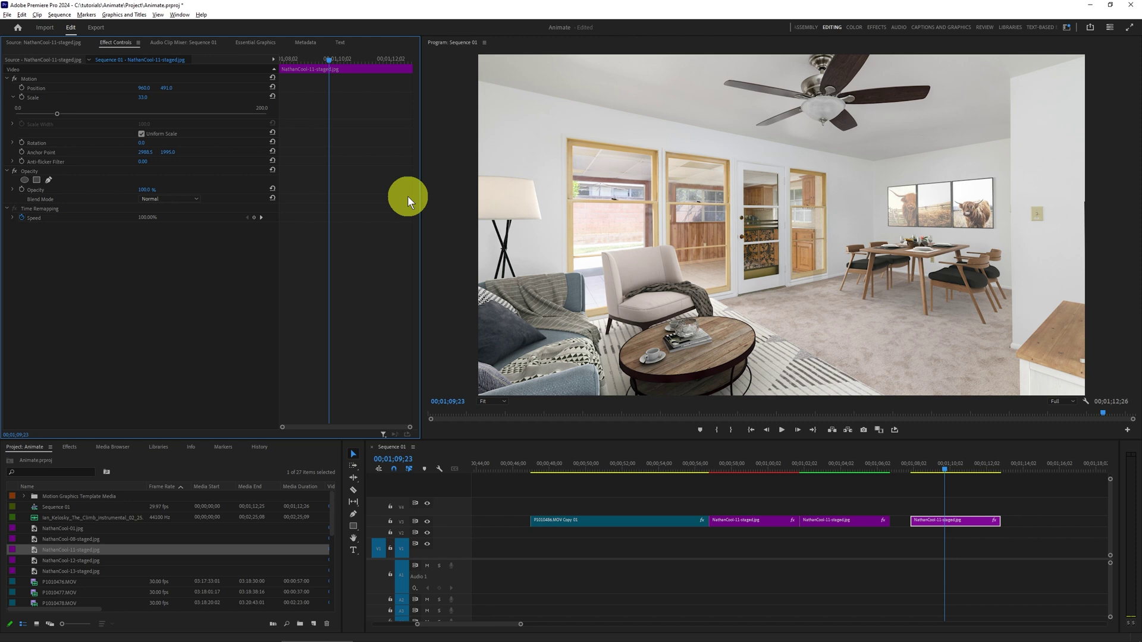
Step: Move the playhead to the new staged clip's start and apply the Corner Pin video effect to that clip
key(shift+Home)
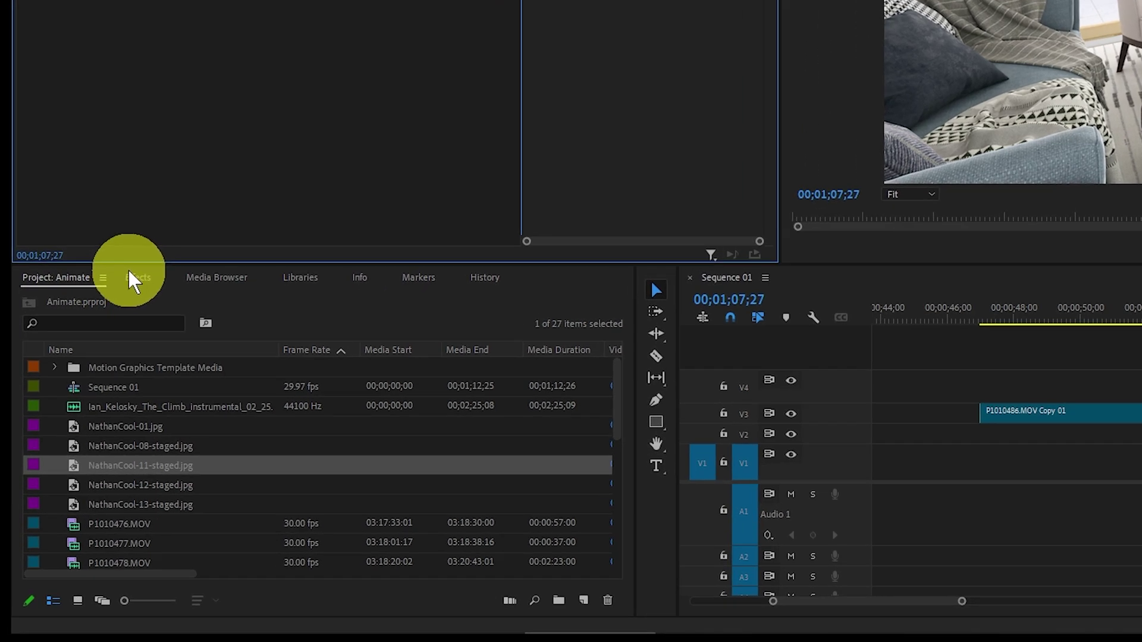
click(141, 280)
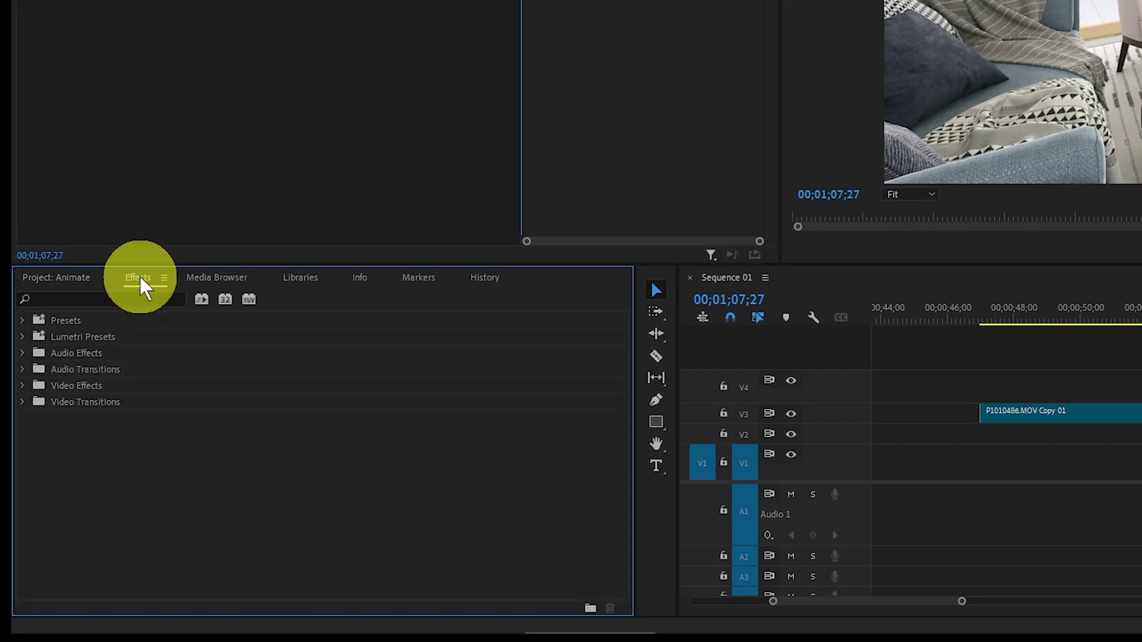
click(96, 300)
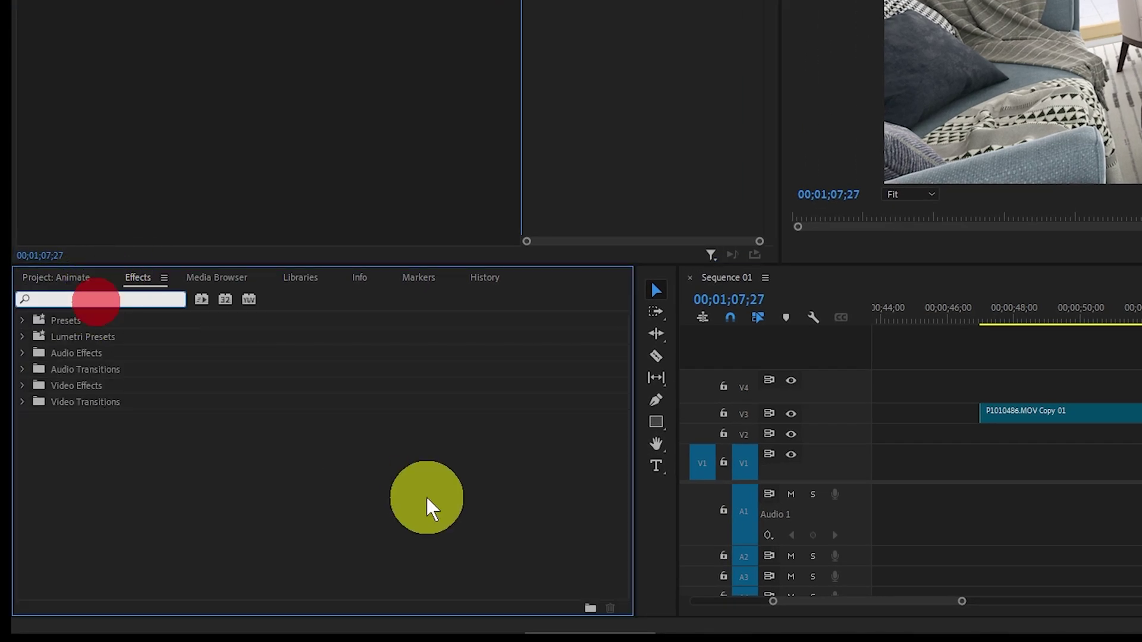
text(corner p)
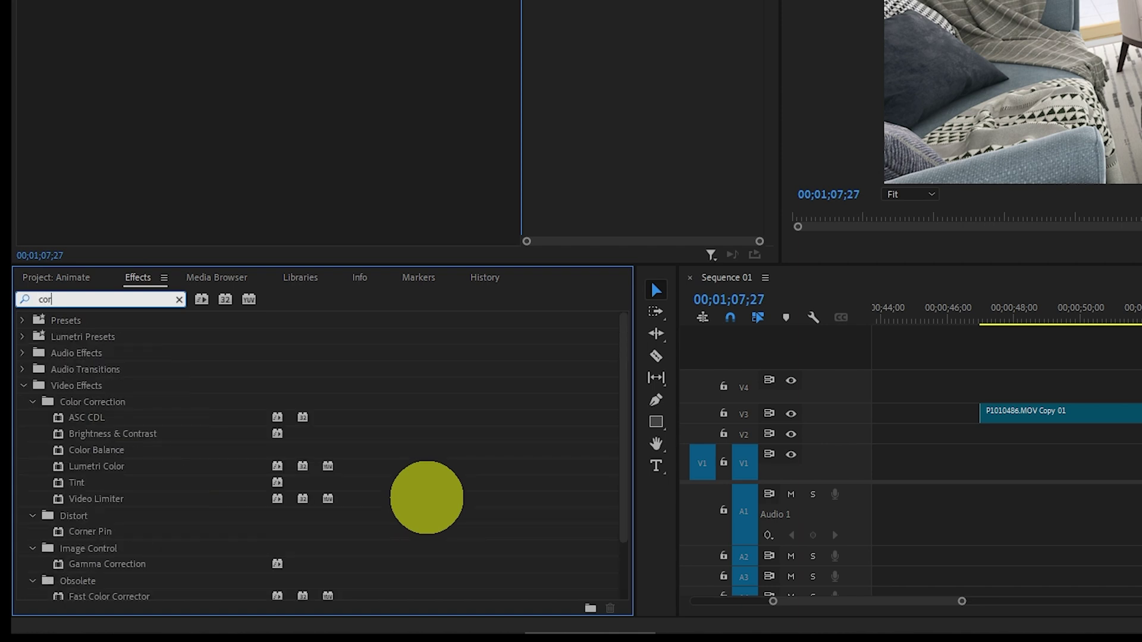
text(in)
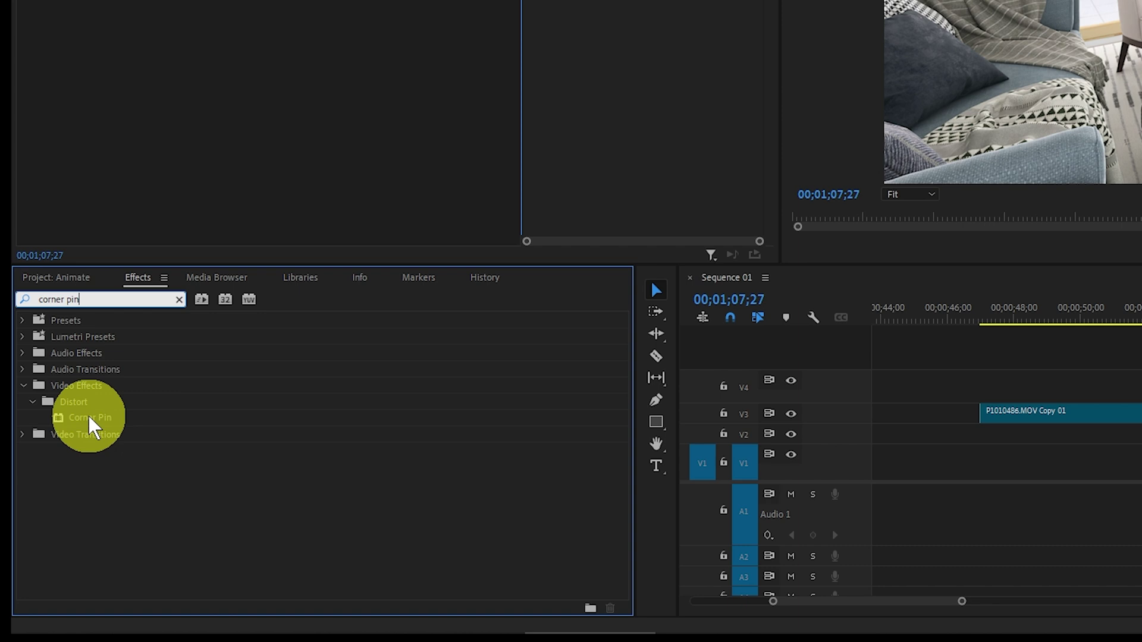
drag(89, 425, 1041, 413)
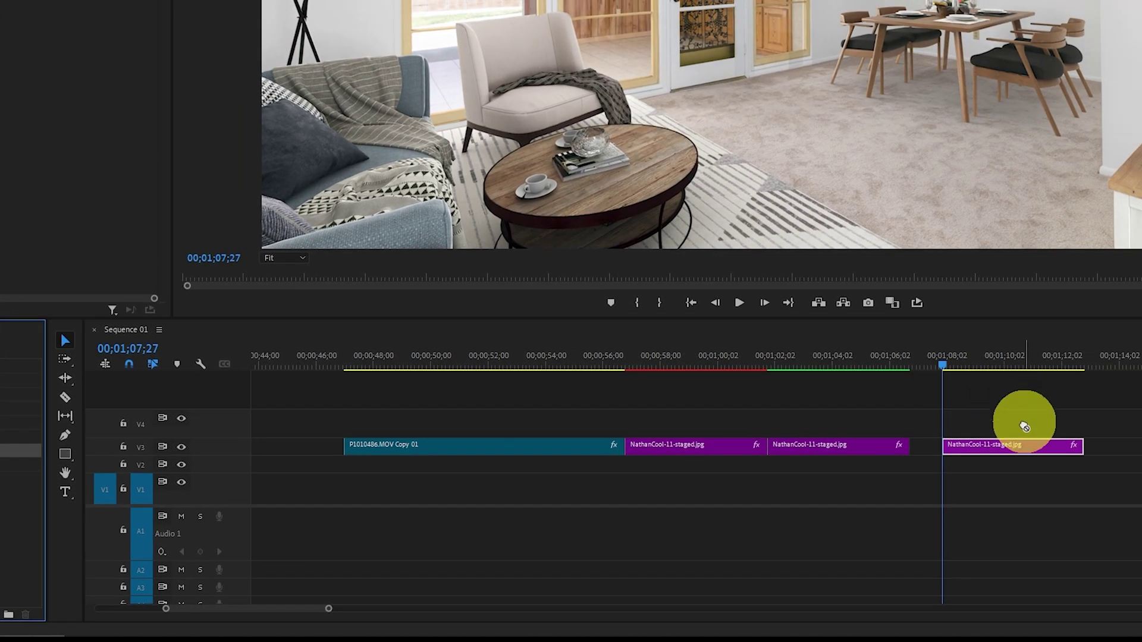
click(1017, 445)
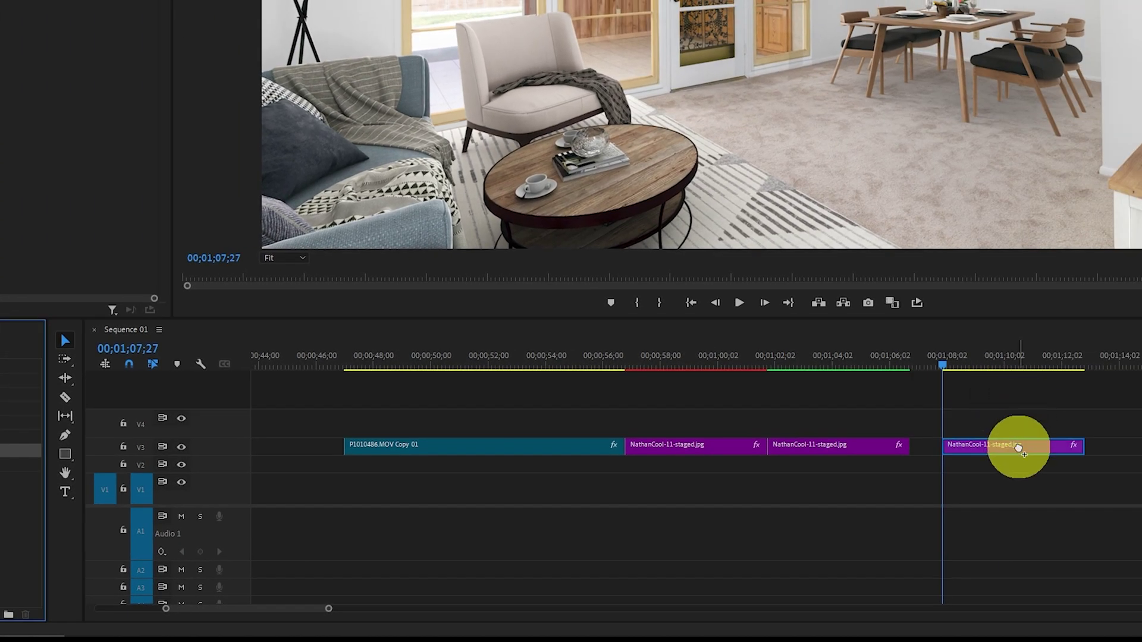
drag(262, 610, 280, 614)
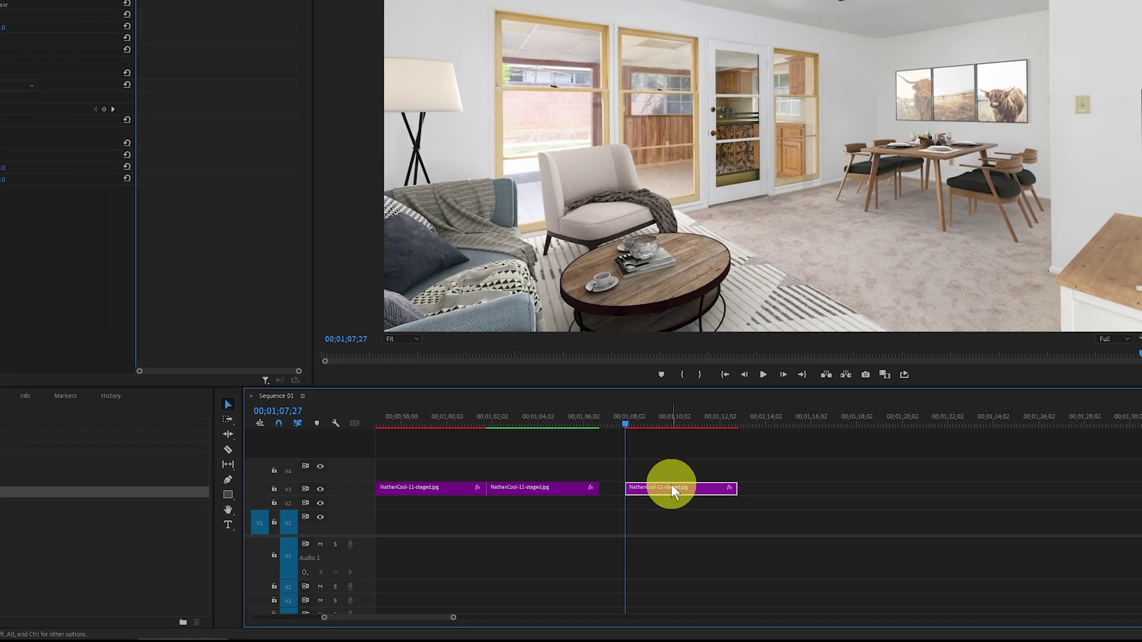
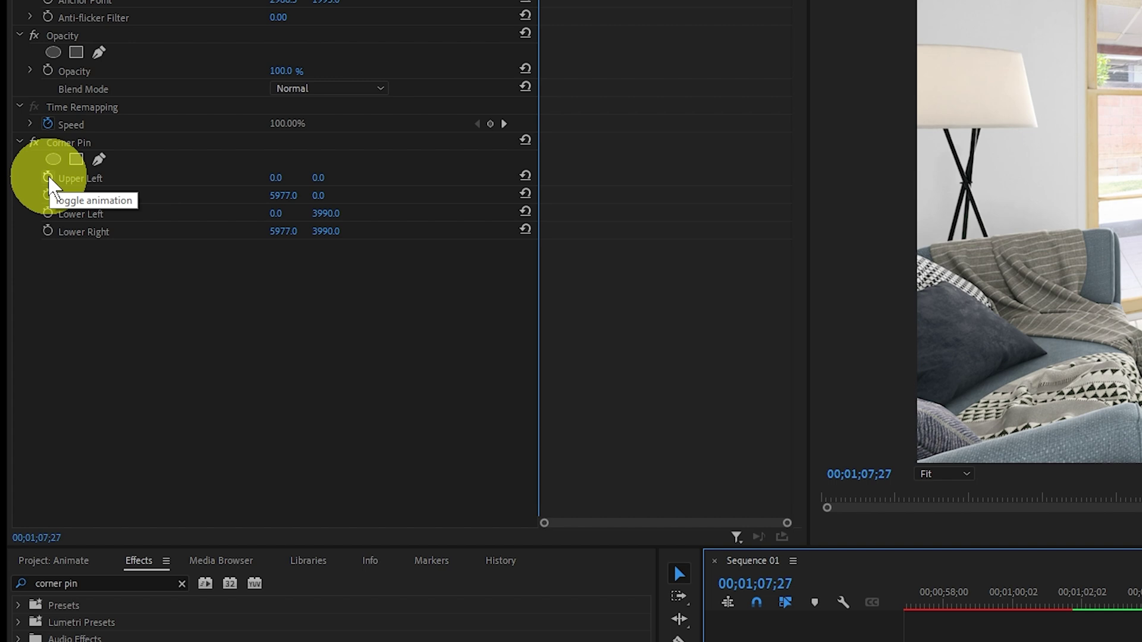
Step: Enable keyframe animation for all four Corner Pin corners at the start of the new staged clip
click(47, 178)
click(47, 195)
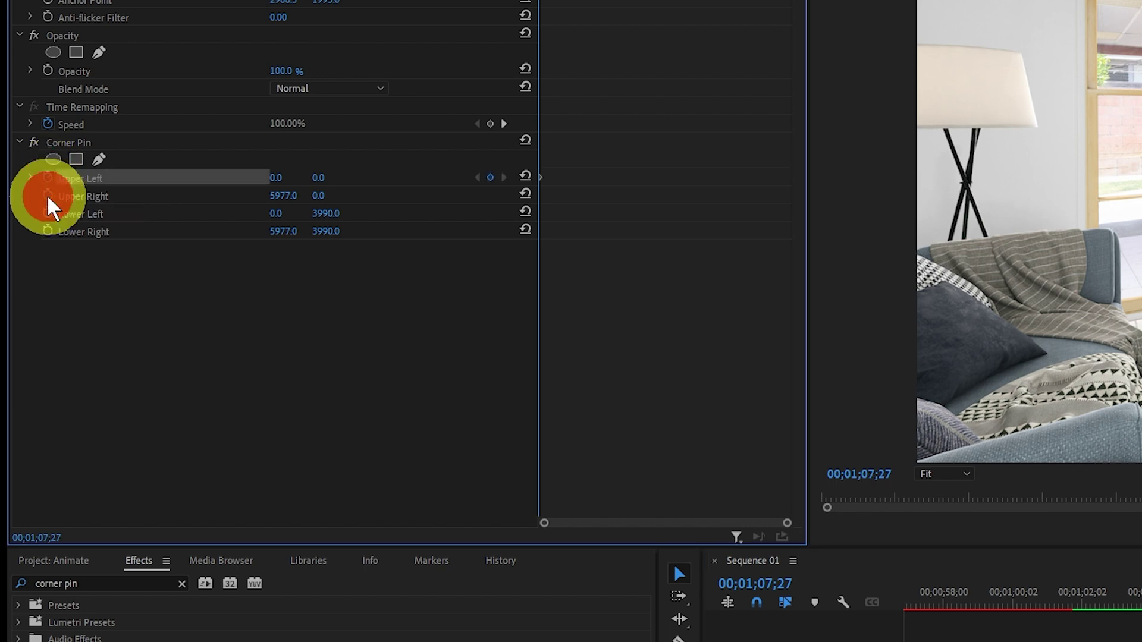
click(48, 213)
click(47, 230)
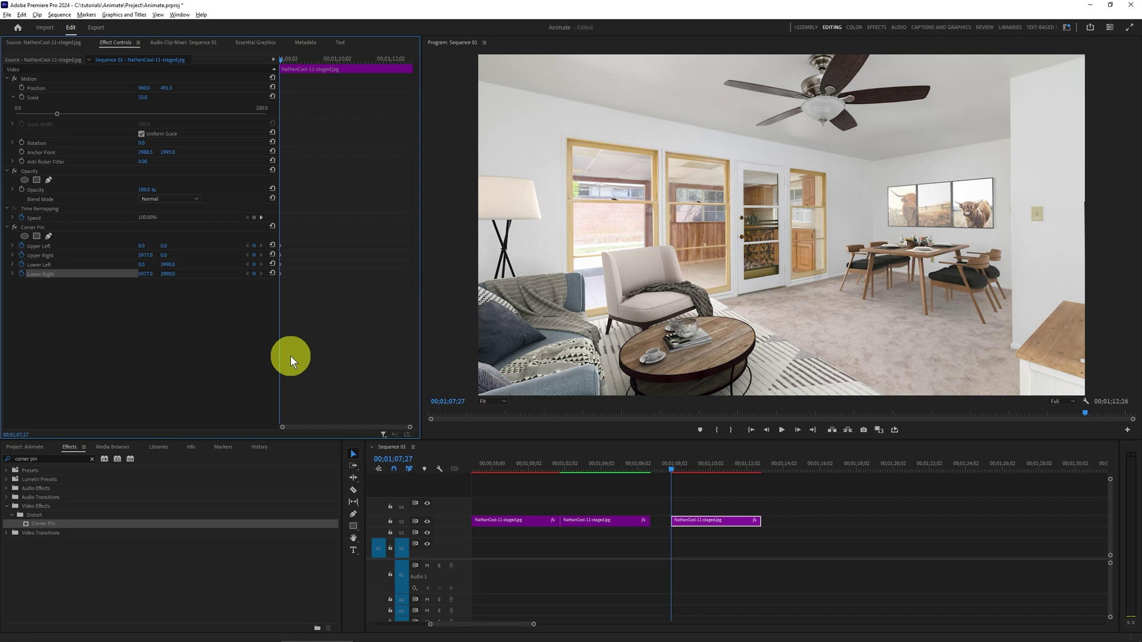
Step: At the clip's end, set the vertical Corner Pin values to 300 for Upper Left and -300 for Upper Right
key(shift+End)
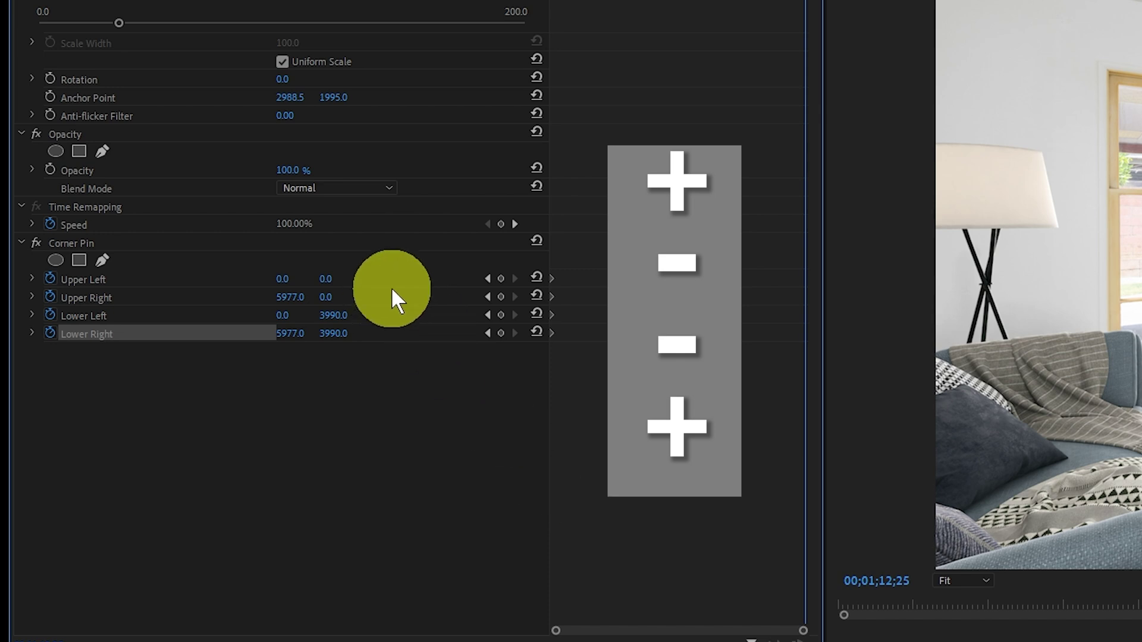
click(327, 278)
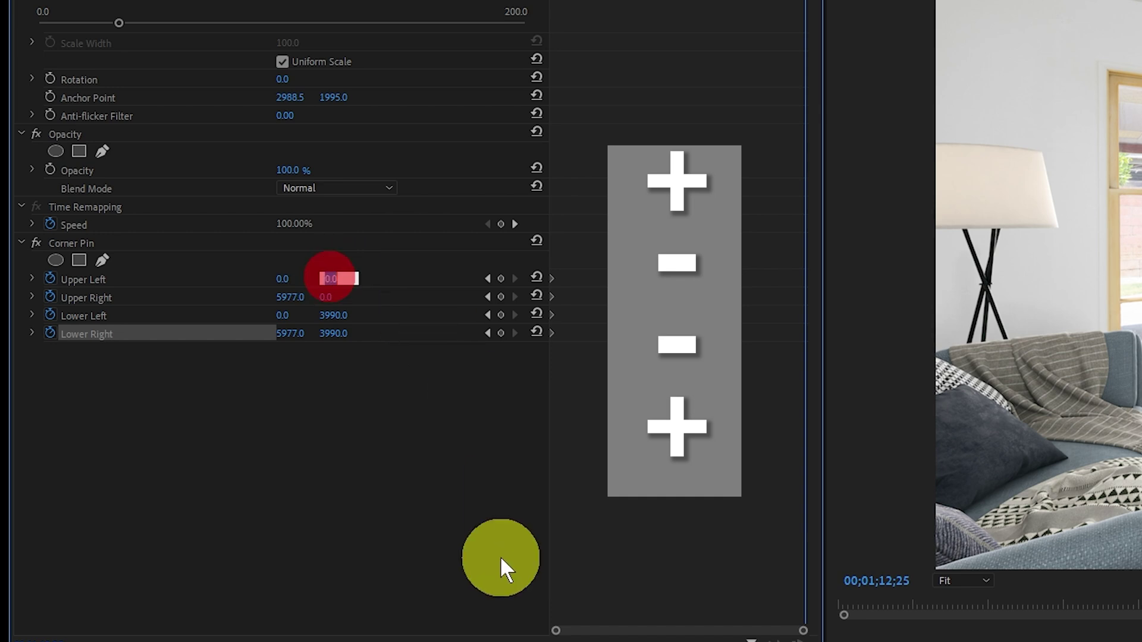
text(300)
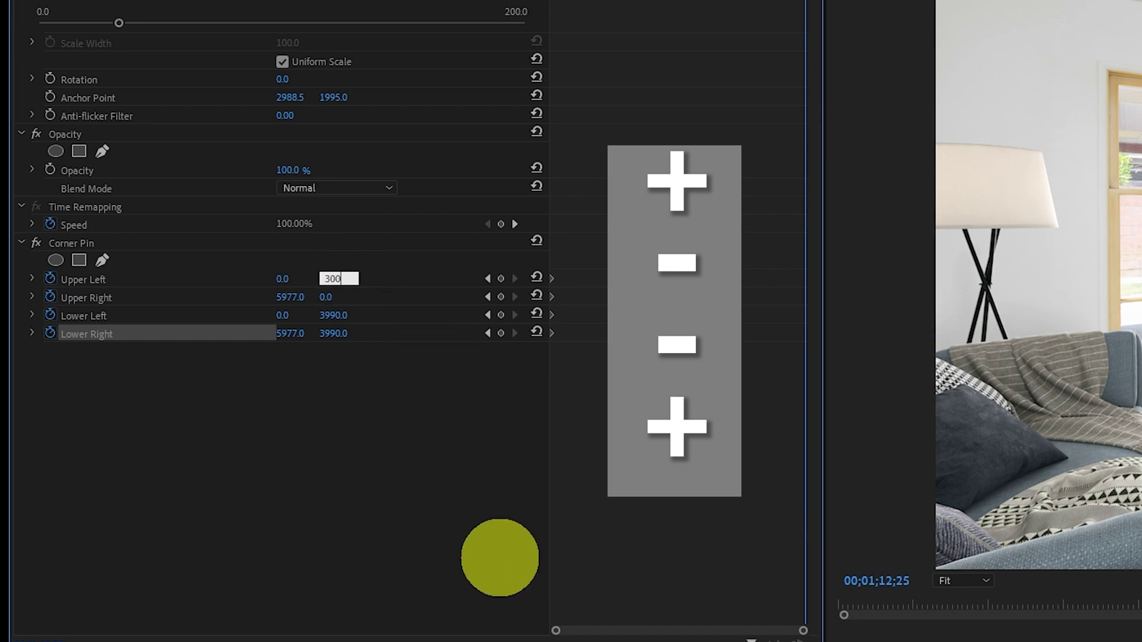
key(Tab)
key(Tab)
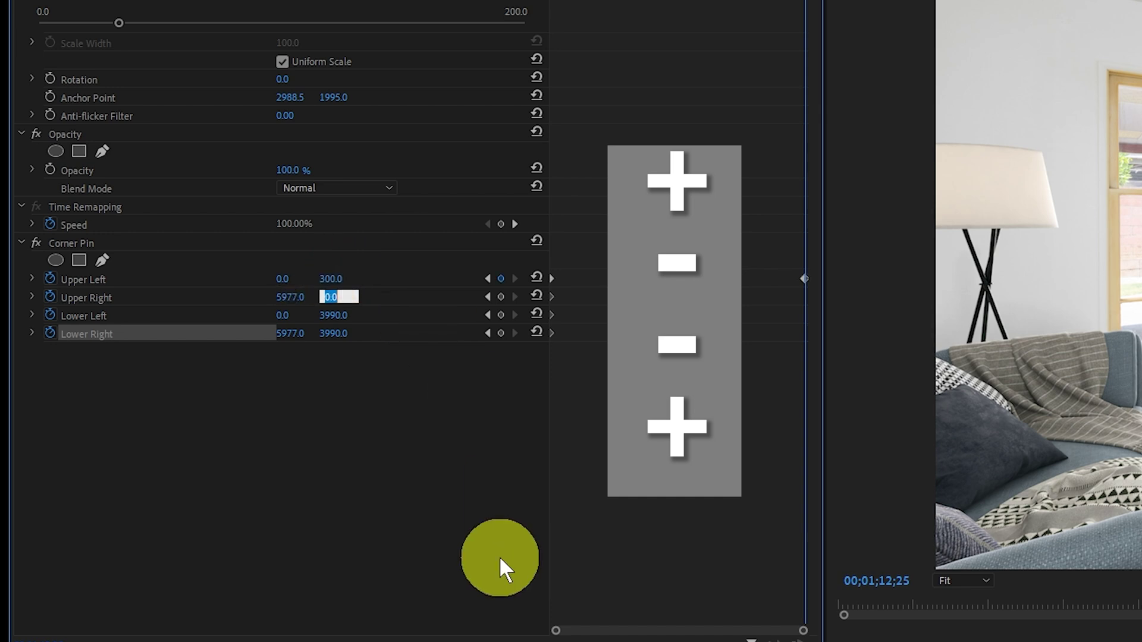
text(-300)
key(Tab)
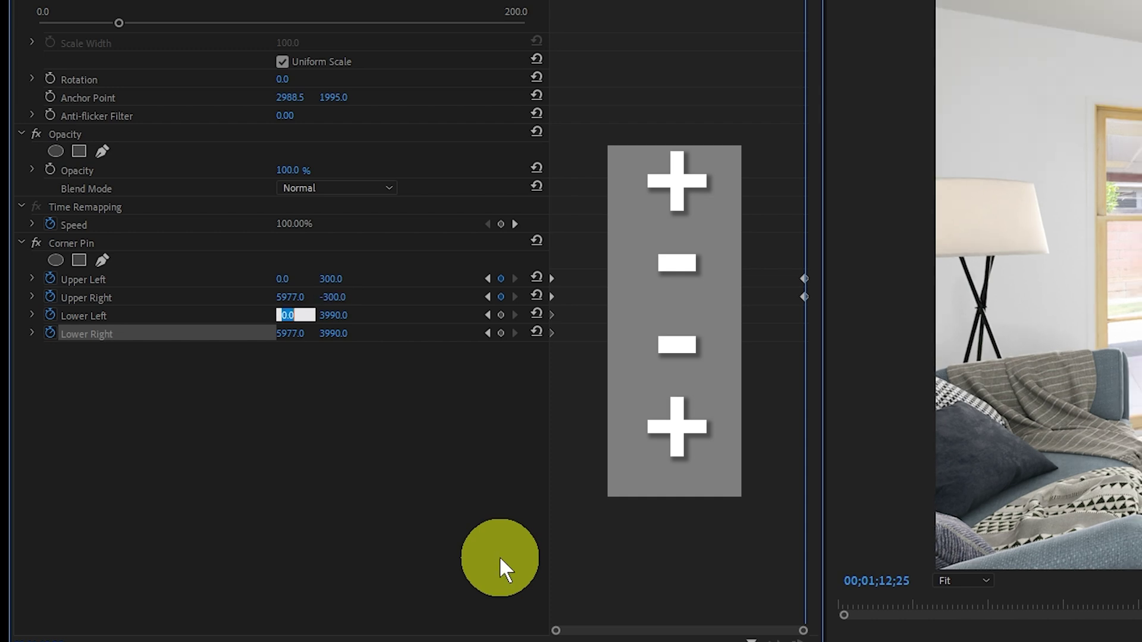
Step: Set the end keyframes' vertical Corner Pin values to 3690 for Lower Left and 4290 for Lower Right
key(Tab)
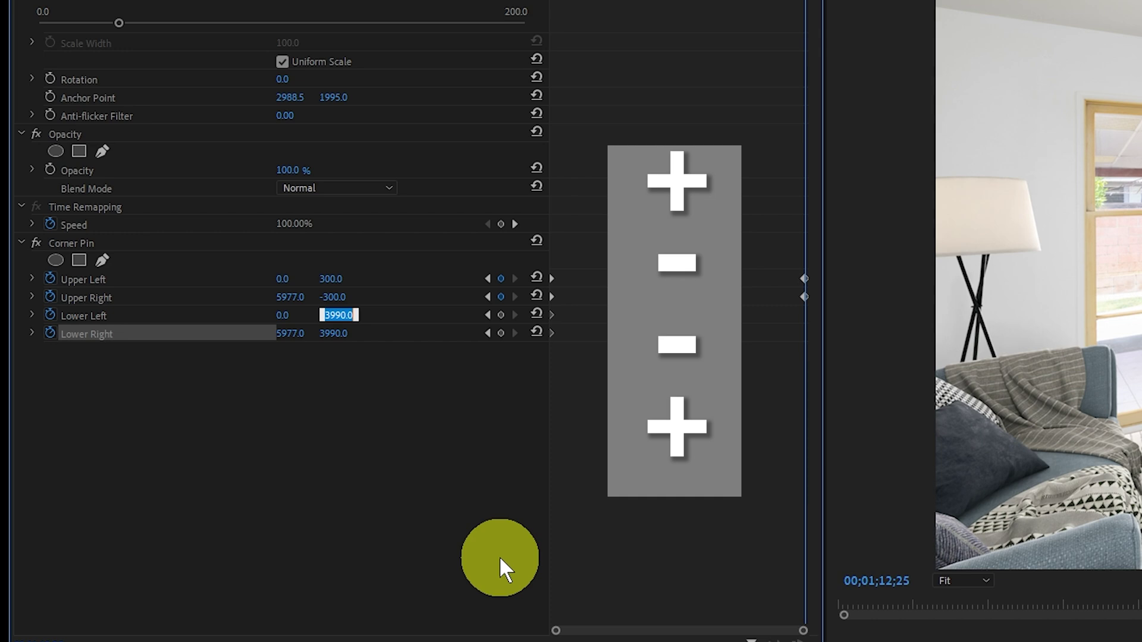
text(3690)
key(Tab)
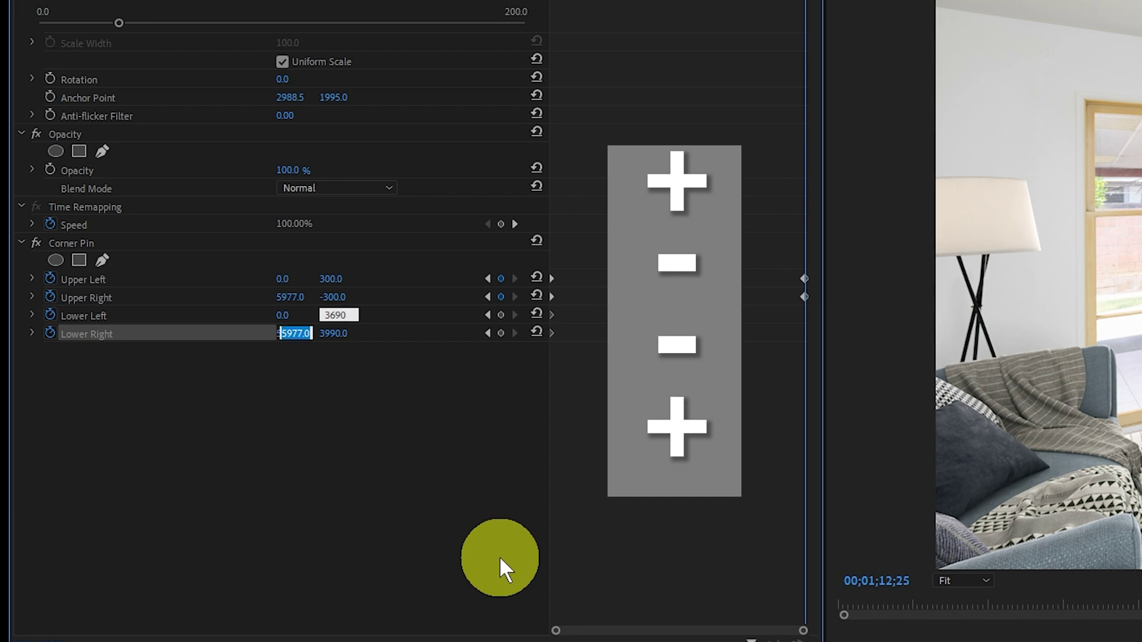
key(Tab)
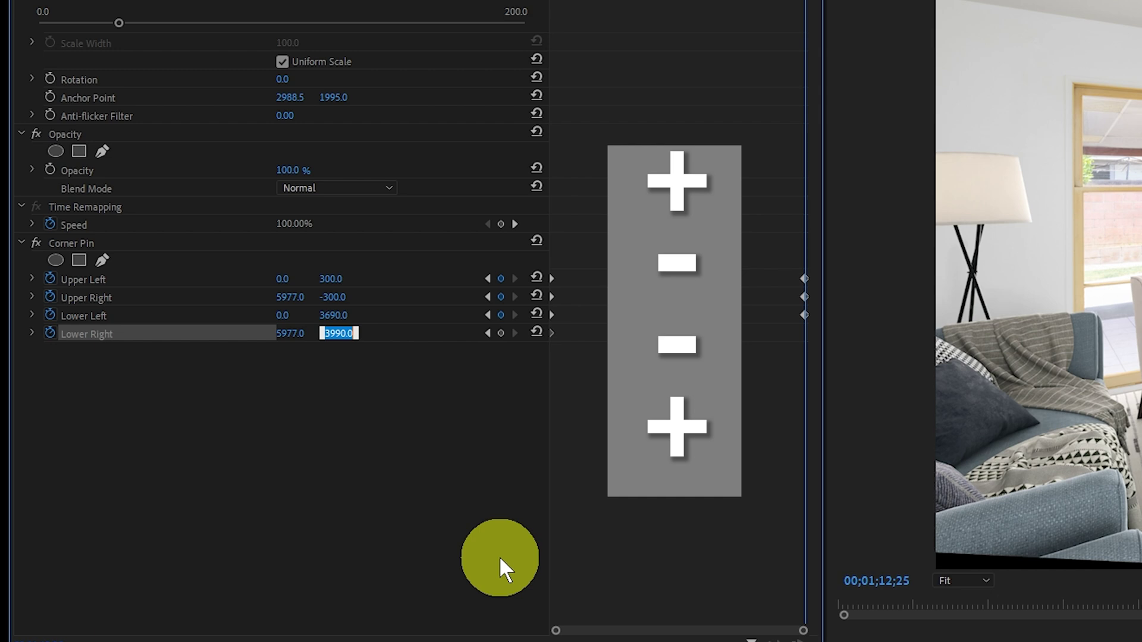
text(4290)
key(Return)
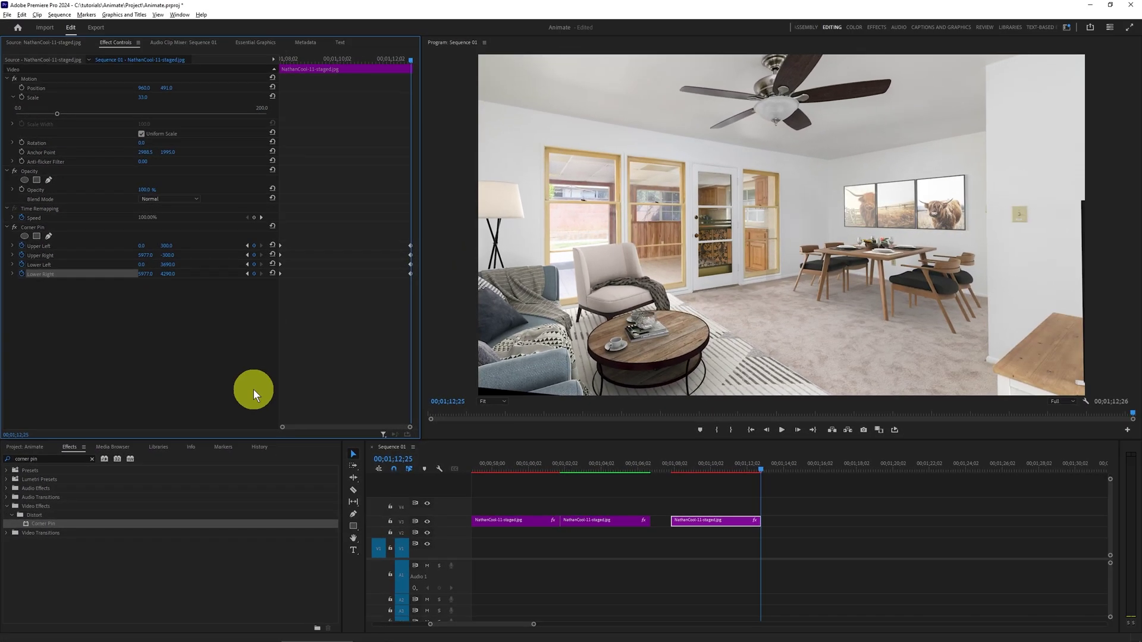
Step: Compare the clip's first and last frames and mark In and Out points at its start and end
key(Up)
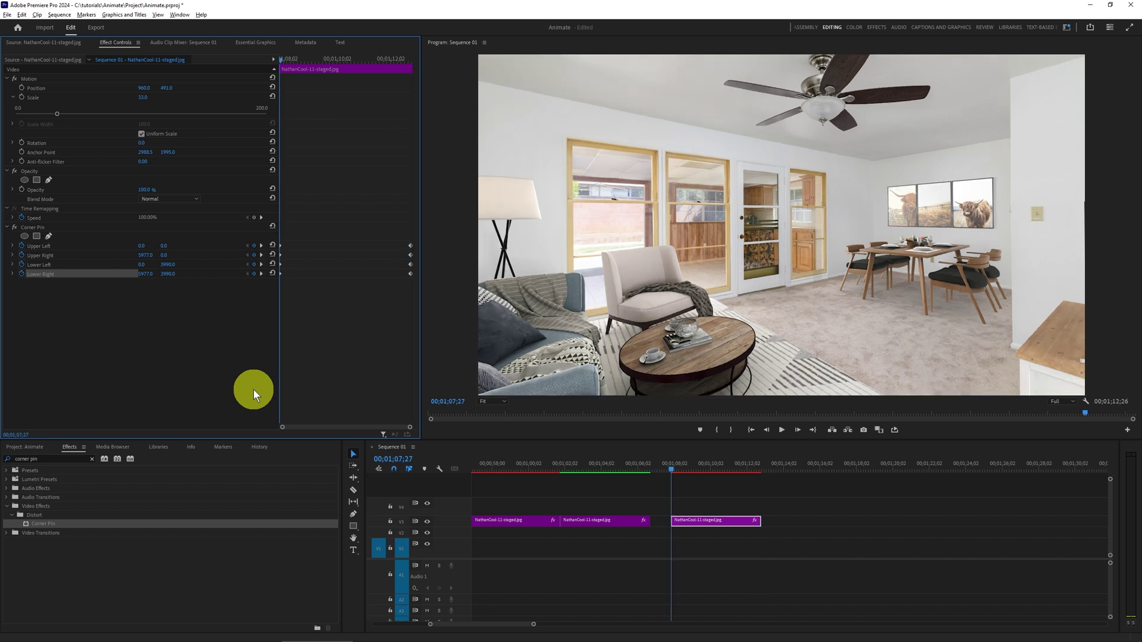
key(Down)
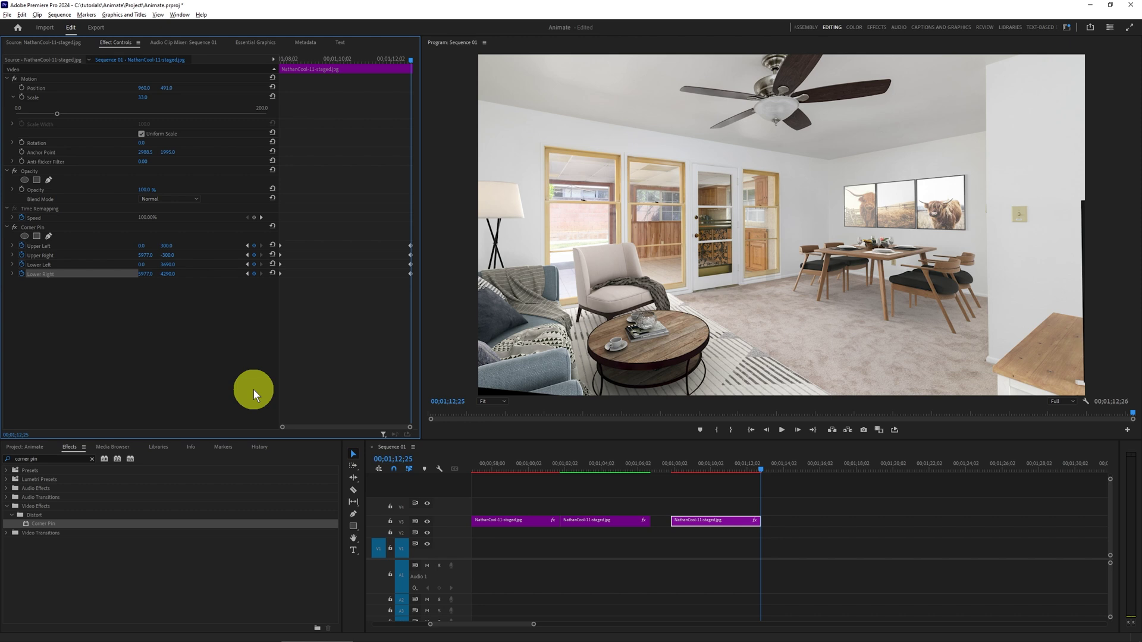
key(Up)
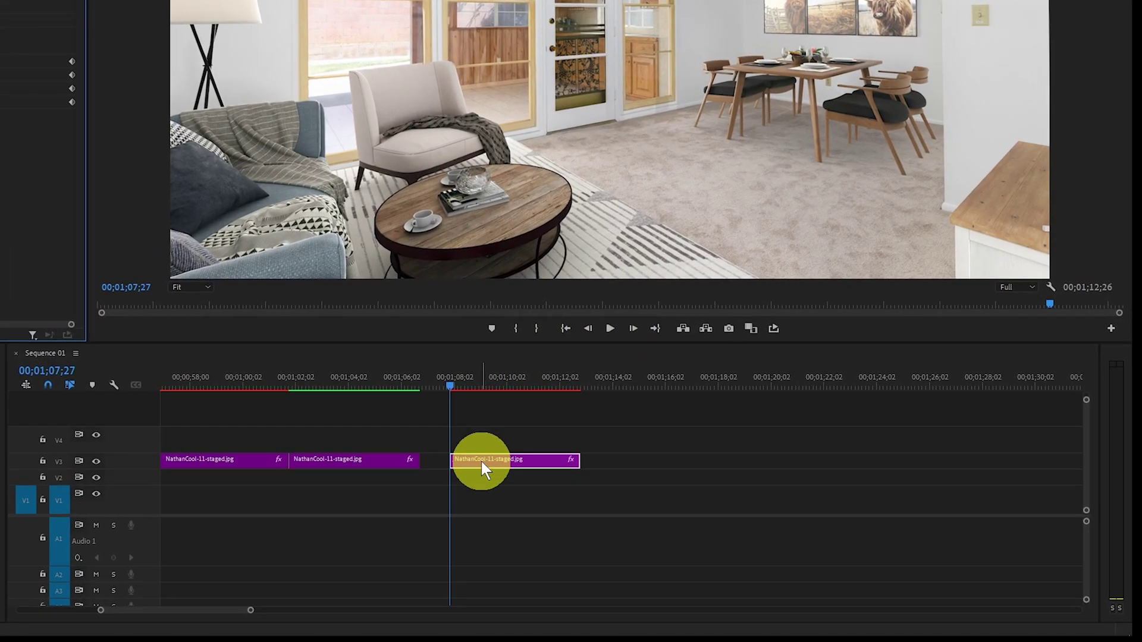
click(516, 328)
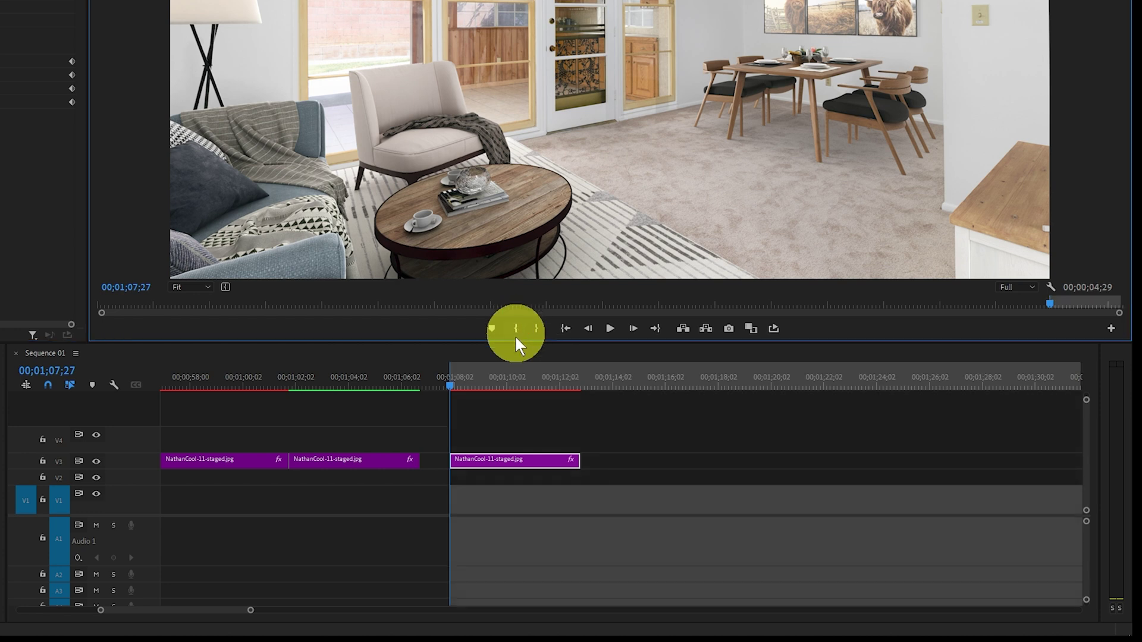
click(536, 462)
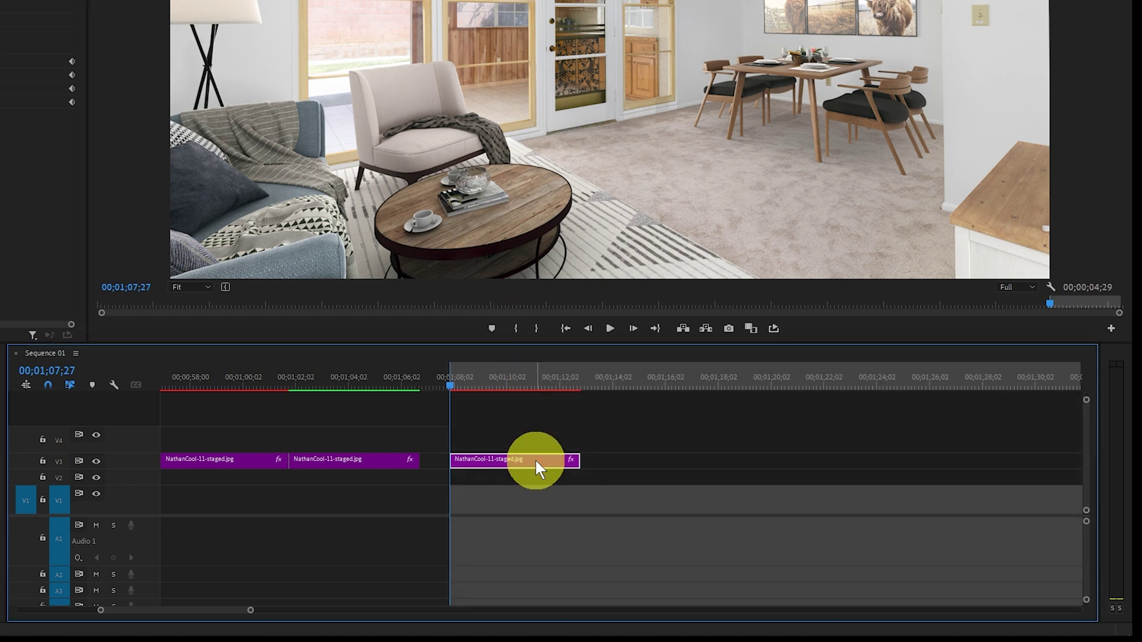
key(Down)
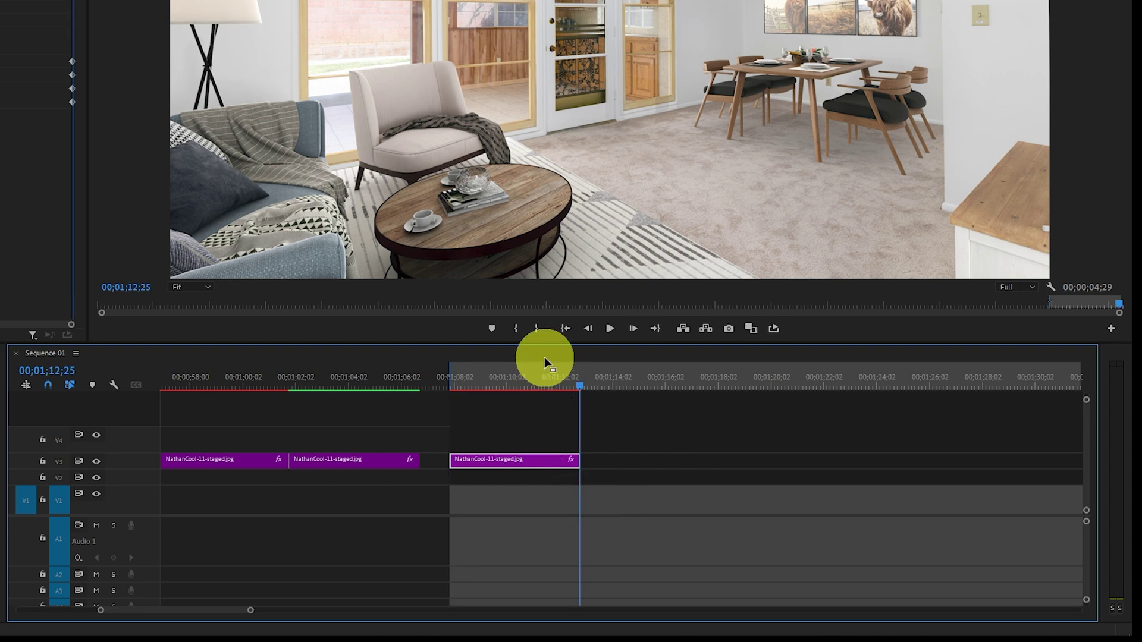
click(536, 333)
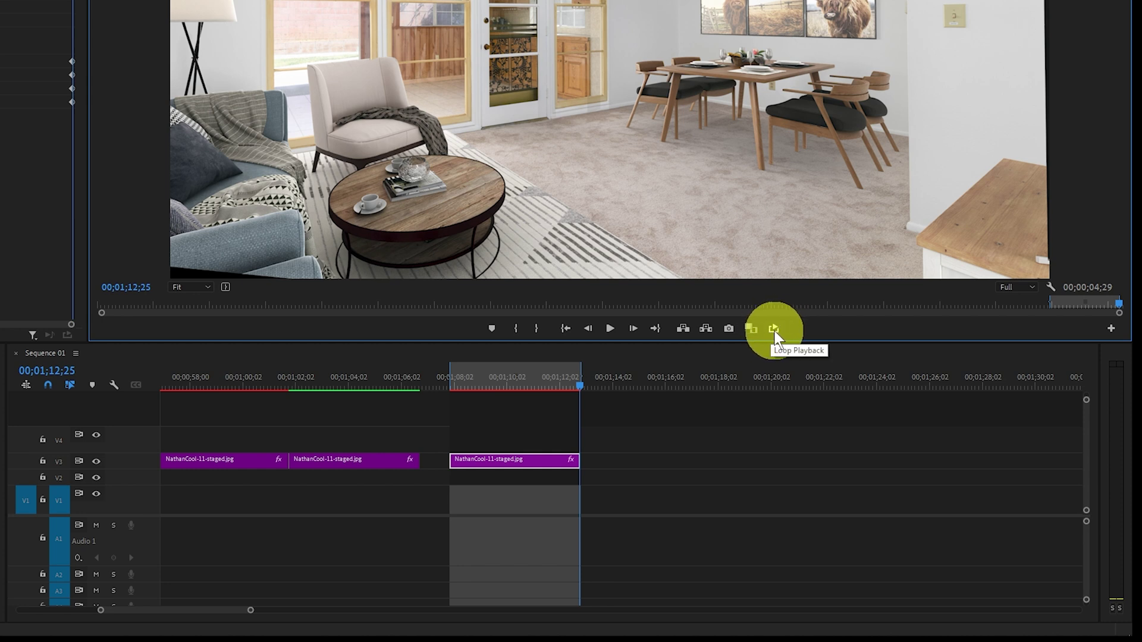
click(1111, 330)
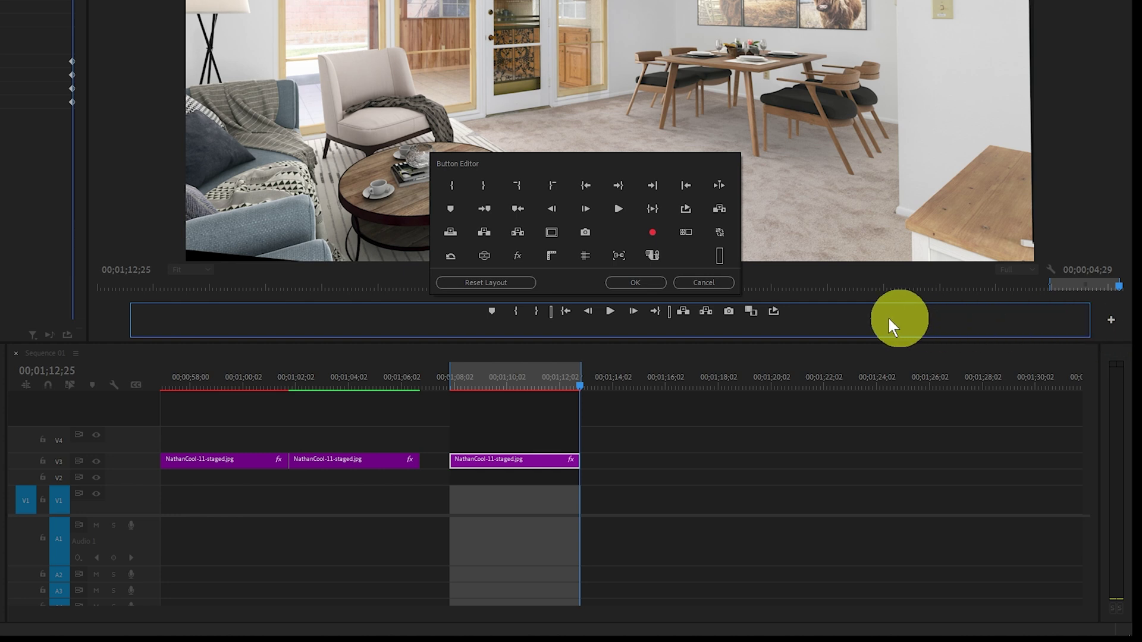
drag(765, 293, 767, 298)
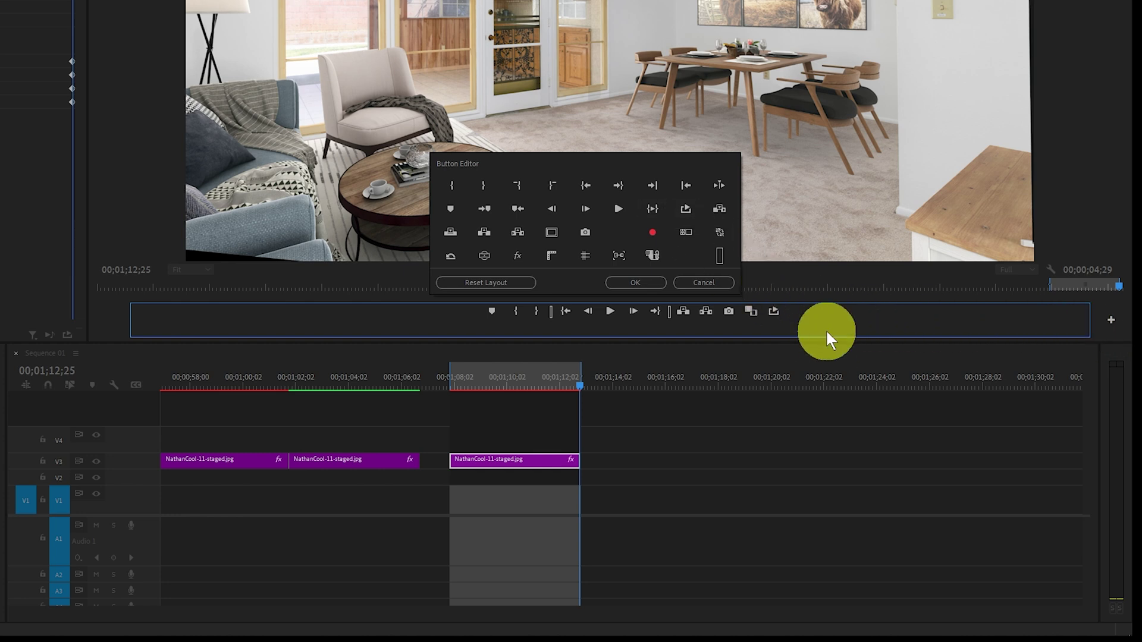
click(703, 280)
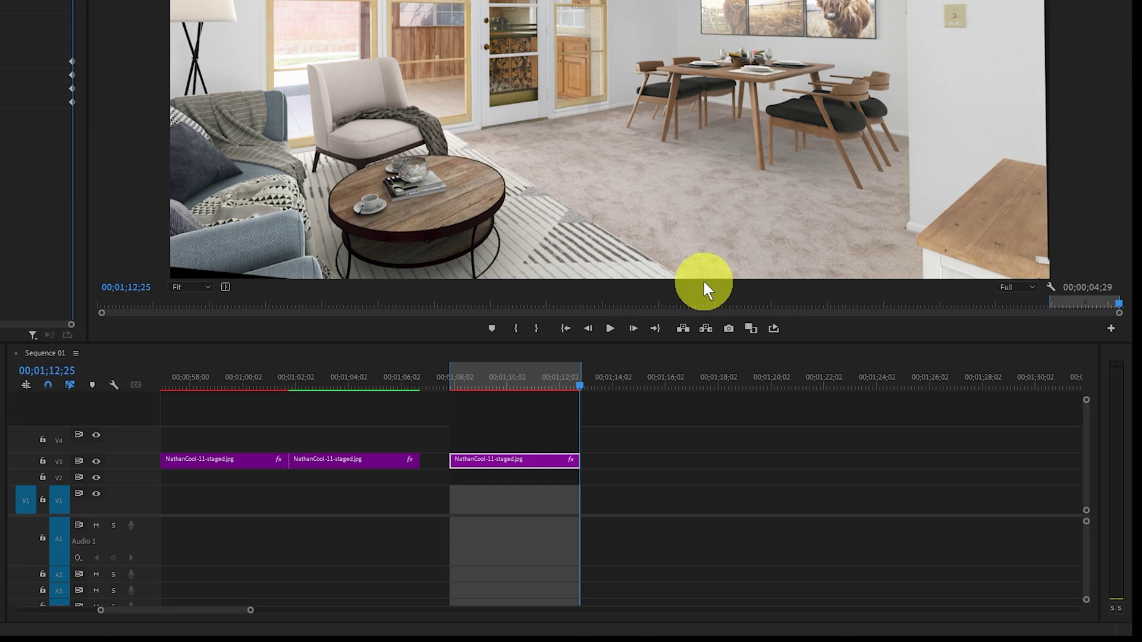
Step: Turn on loop playback and render the sequence from In to Out to preview the Corner Pin animation
click(774, 330)
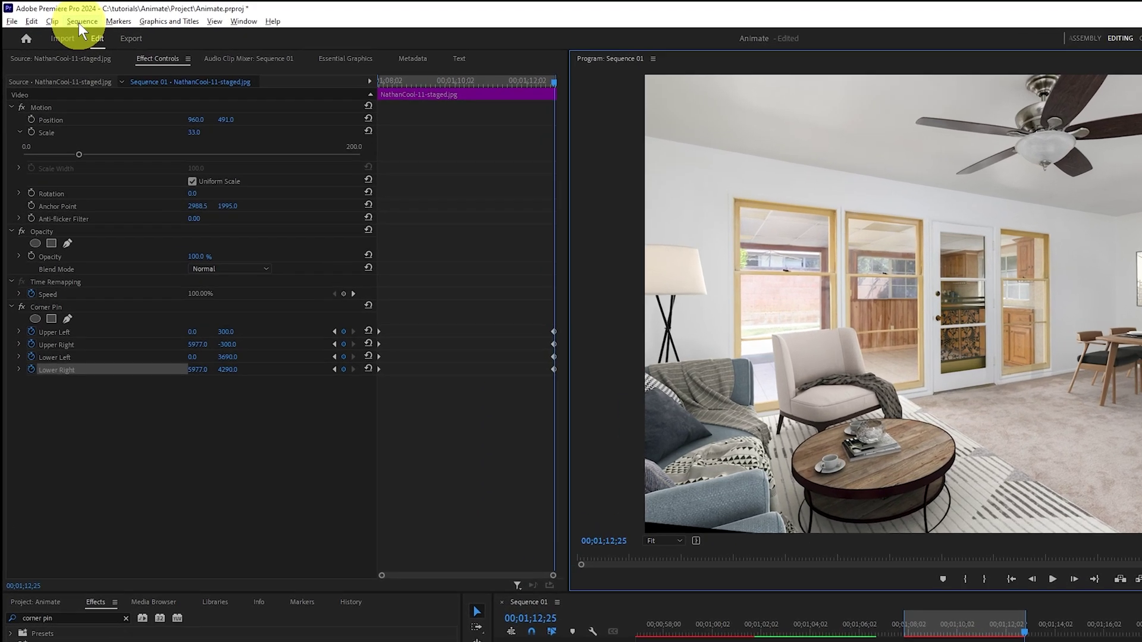
click(58, 14)
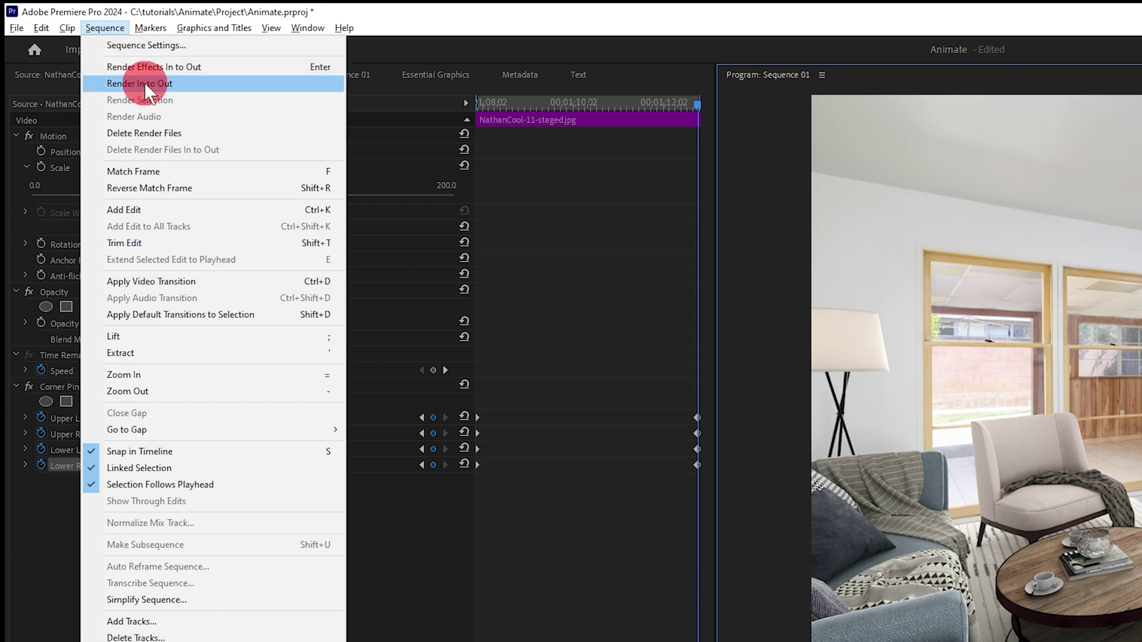
click(144, 82)
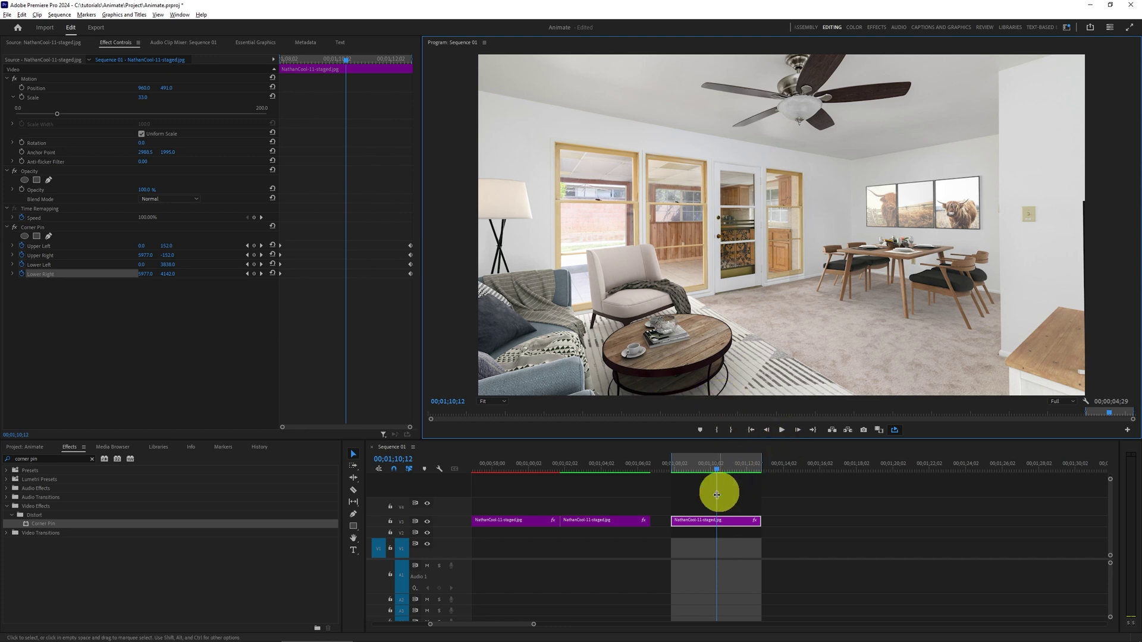
Step: Return to the staged clip's start and enable keyframe animation for its Position and Scale
click(699, 519)
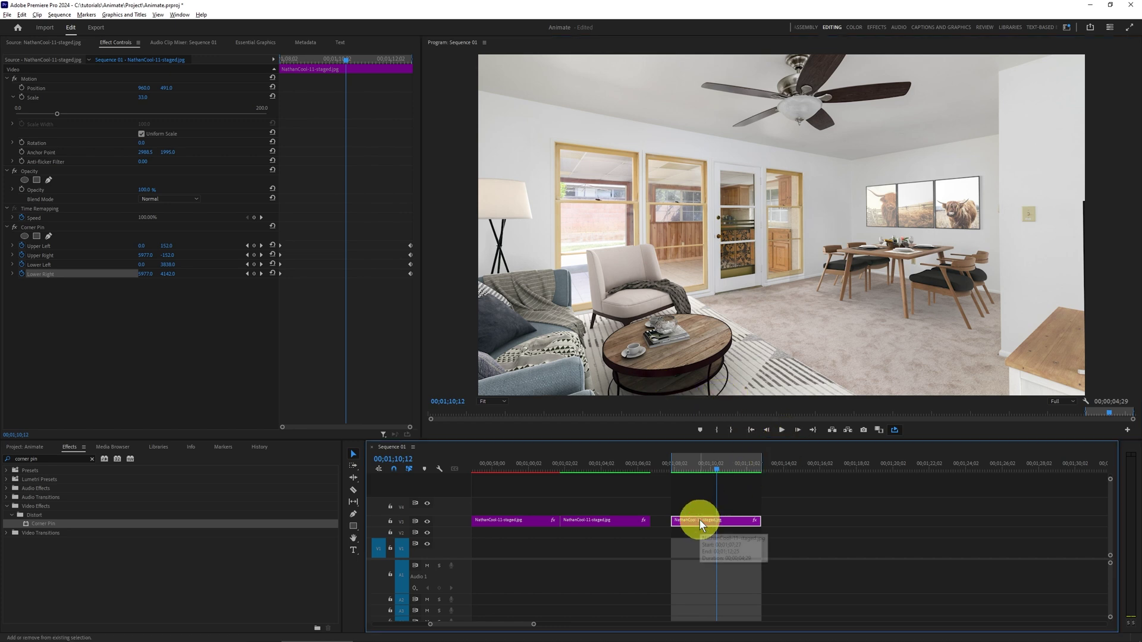
key(Up)
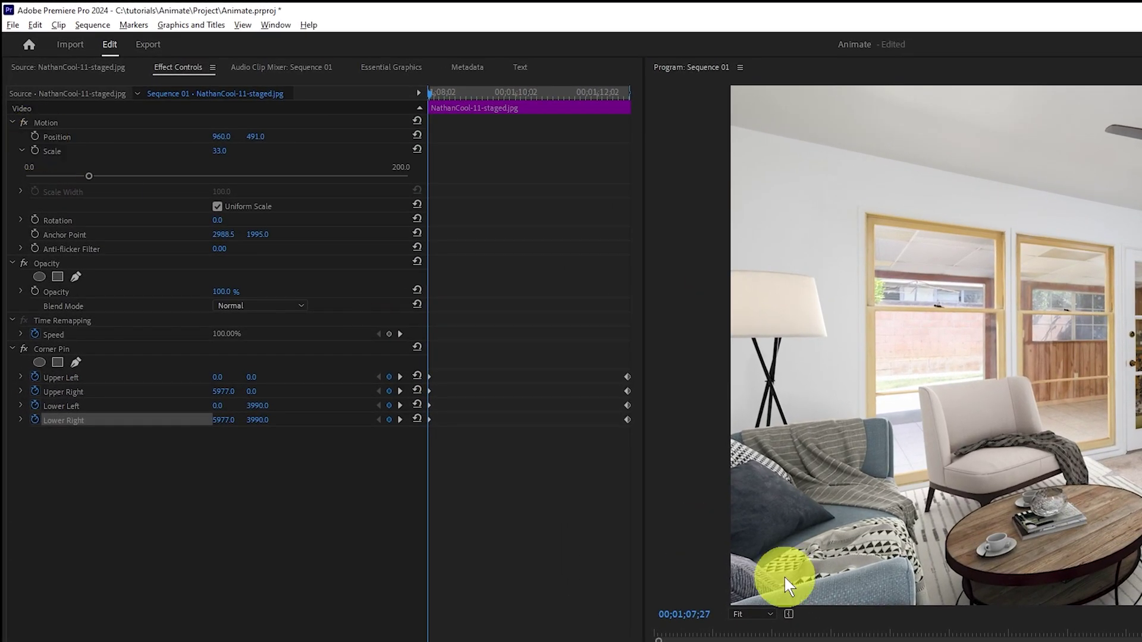
click(34, 136)
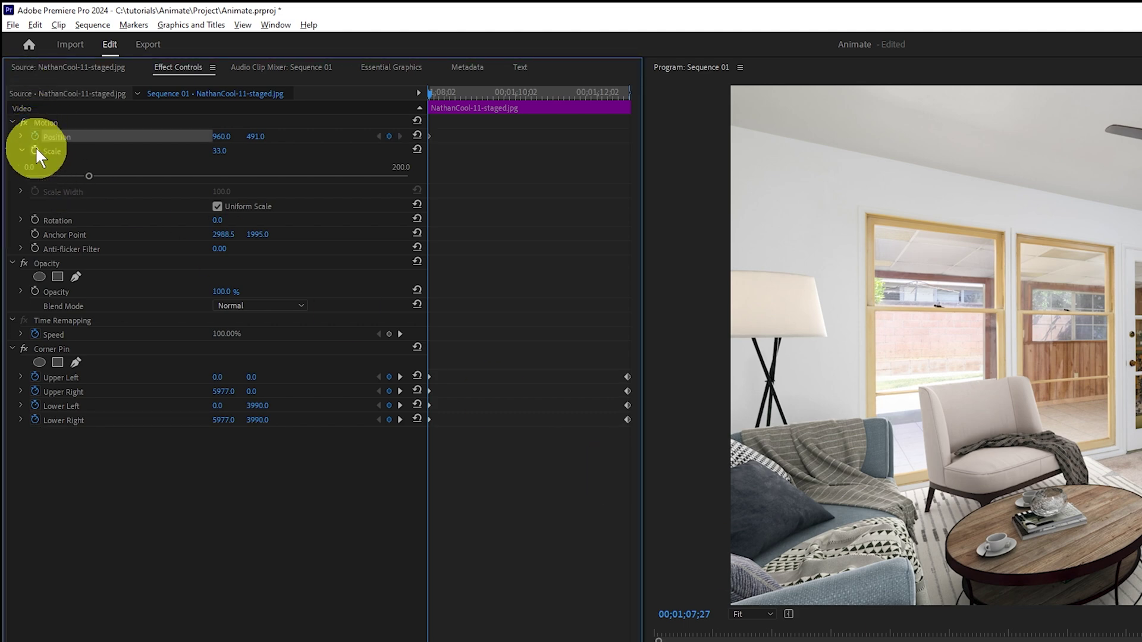
click(35, 150)
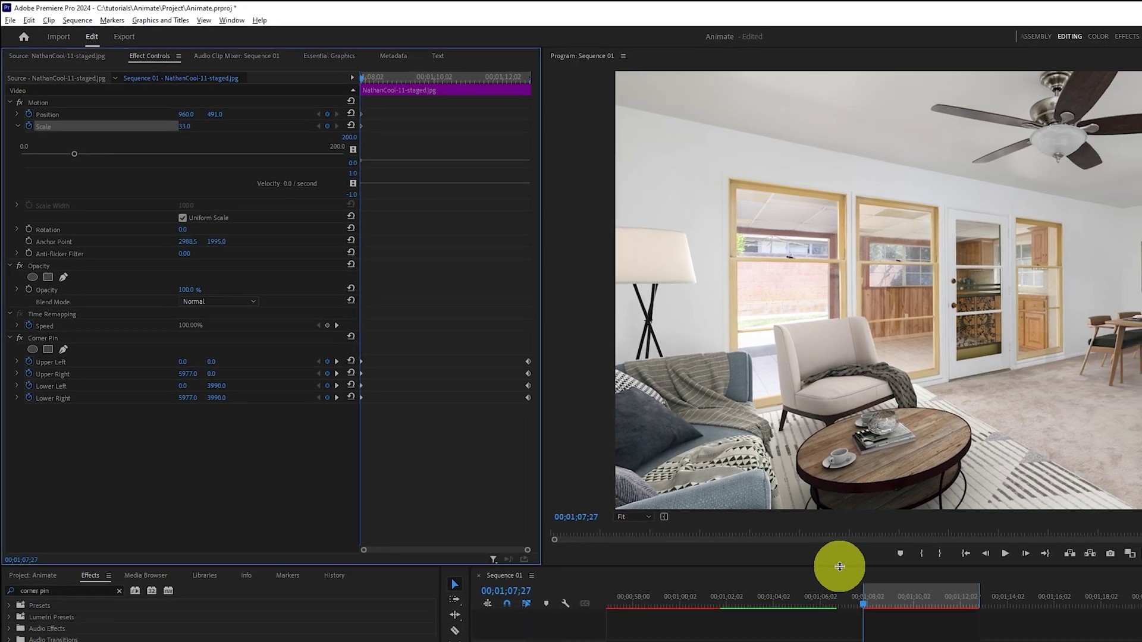
Step: At the clip's end, raise Scale to about 36 and shift Position rightward to hide the black edges, and render In to Out
key(Down)
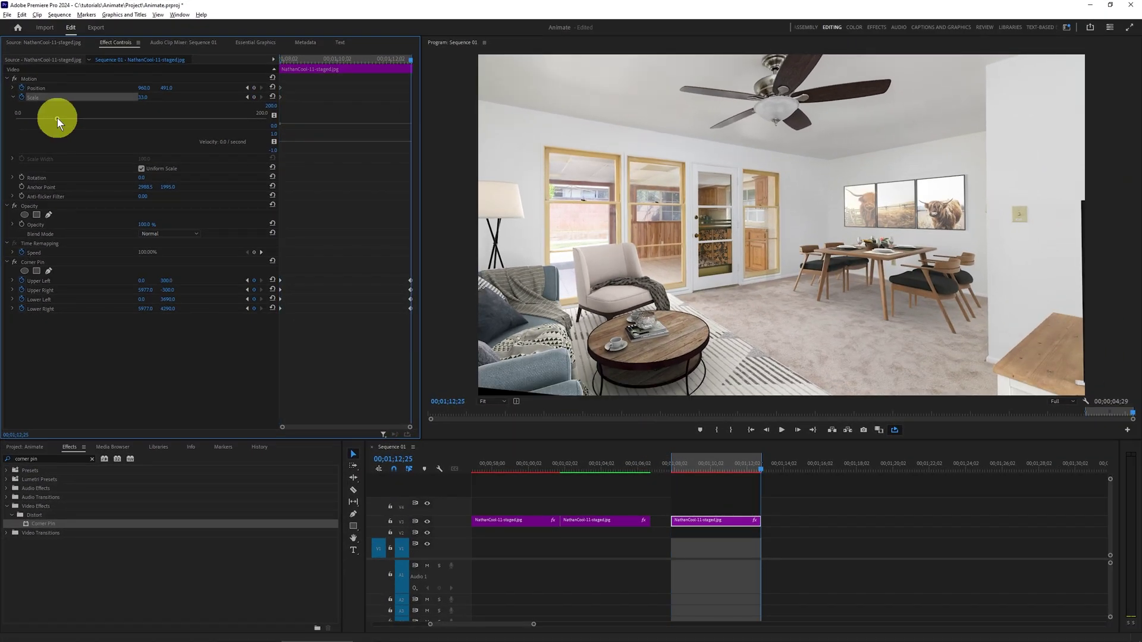
drag(57, 118, 59, 117)
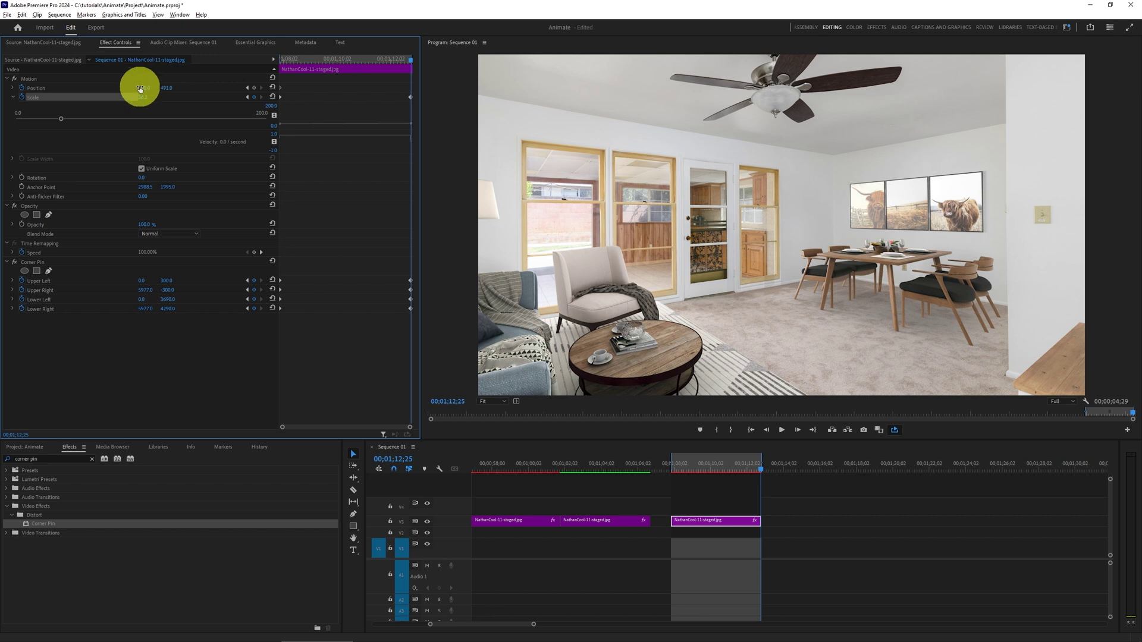
drag(141, 89, 194, 89)
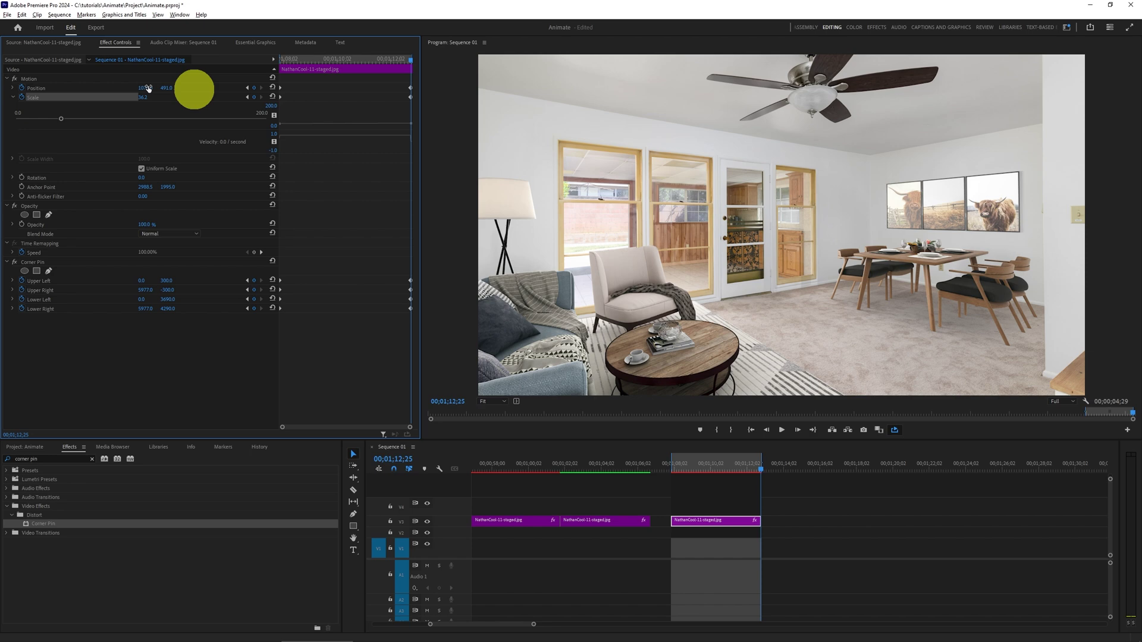
click(57, 15)
click(86, 49)
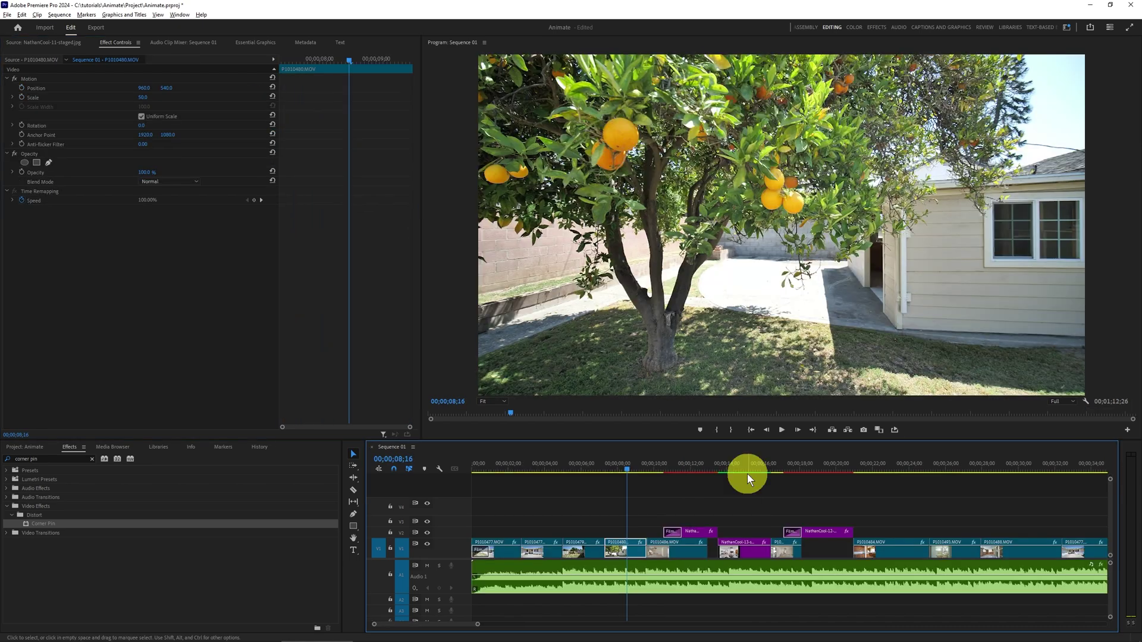
Step: Scrub from the orange tree clip to the empty living room and play the transition into its first virtually staged clip
mouse_move(626, 470)
mouse_down()
mouse_move(588, 468)
mouse_move(634, 470)
mouse_up()
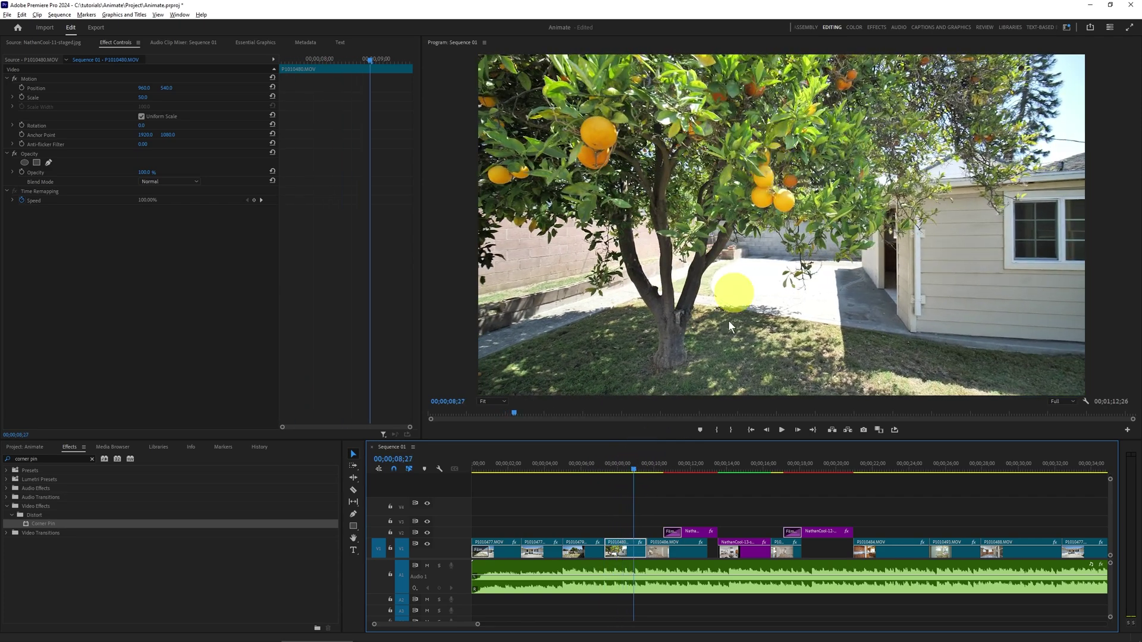
mouse_move(632, 469)
mouse_down()
mouse_move(701, 469)
mouse_move(651, 469)
mouse_up()
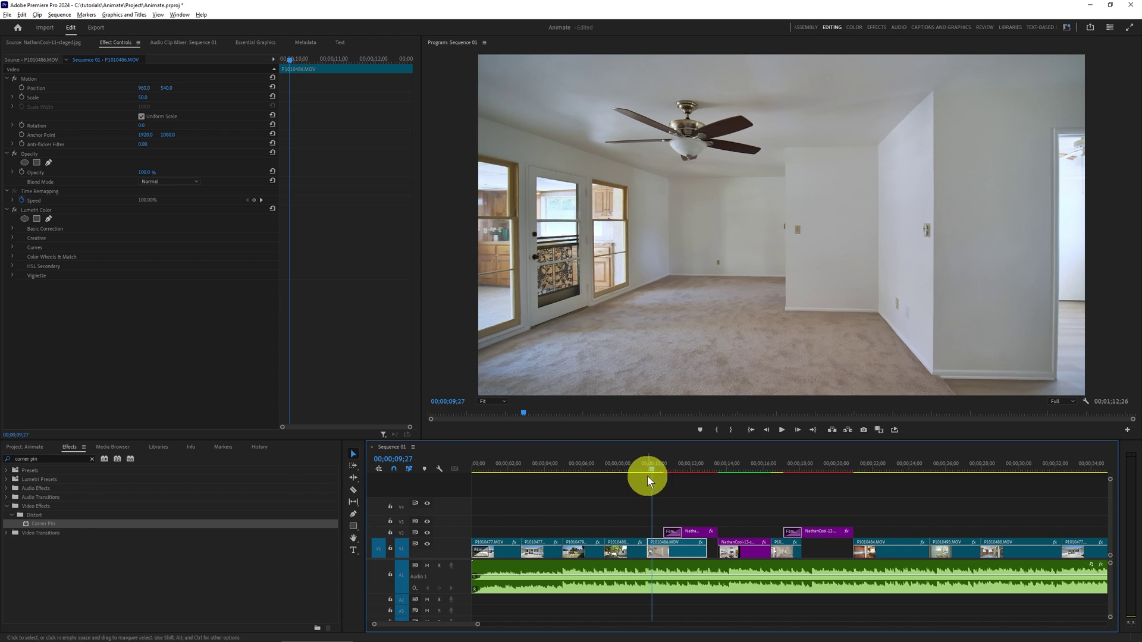
key(space)
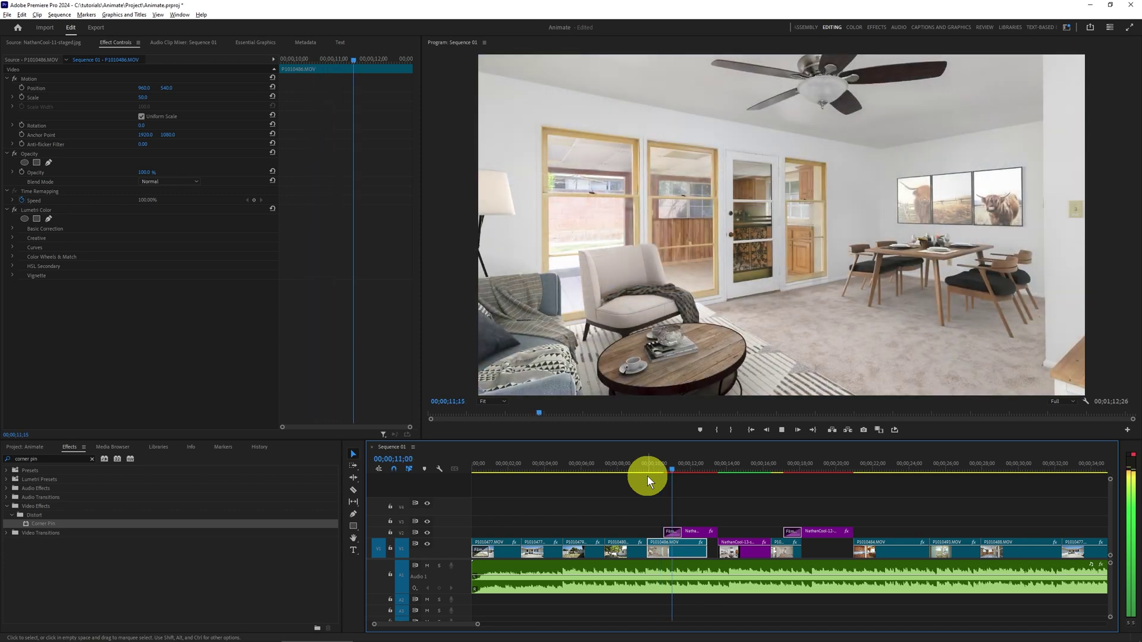
key(space)
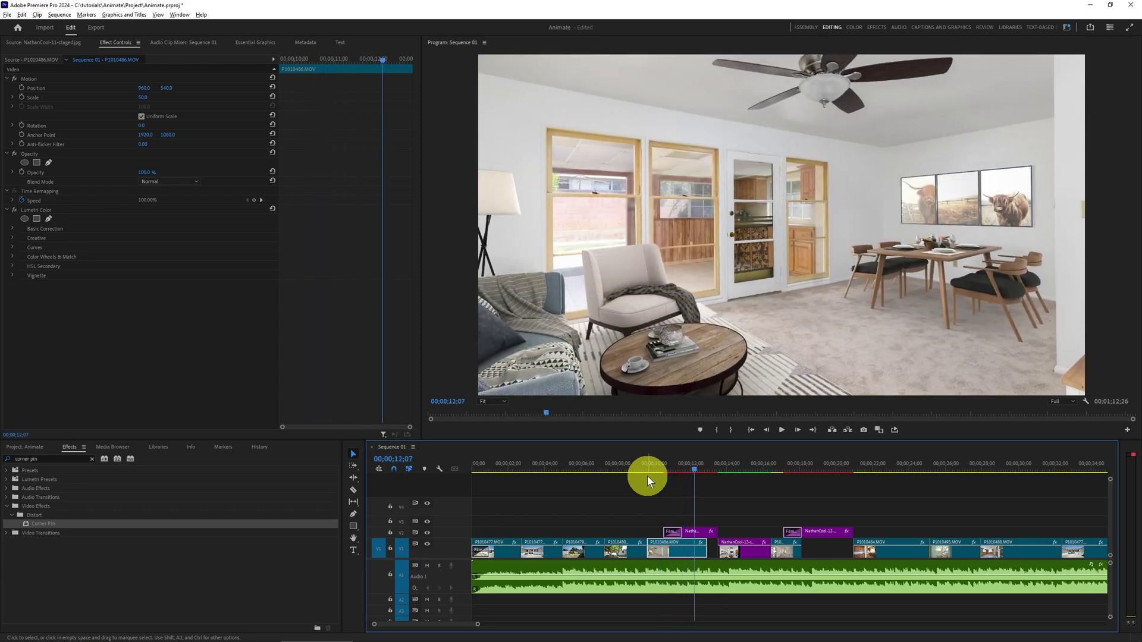
Step: Play the sequence through the following staged clips and scrub over the final empty-to-staged room transition to examine its motion
key(space)
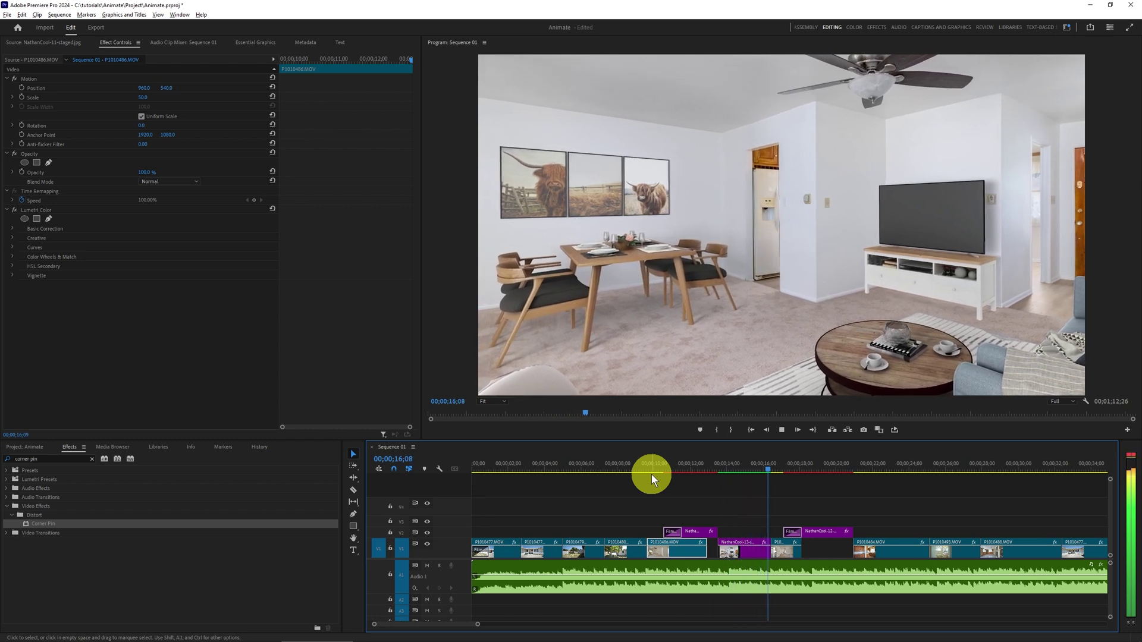
key(space)
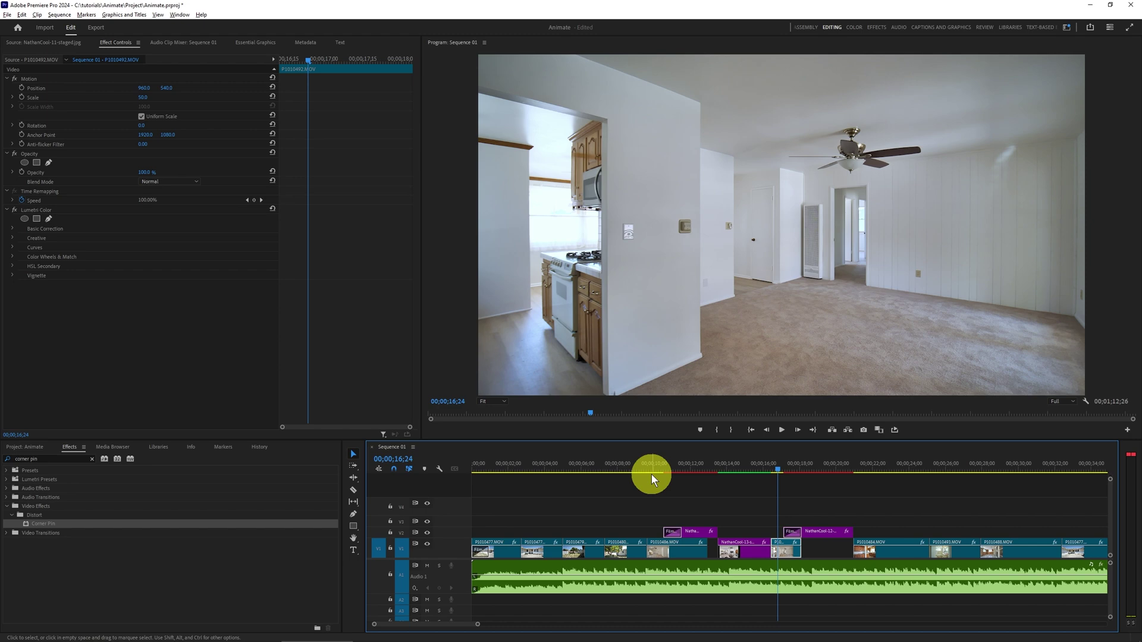
key(space)
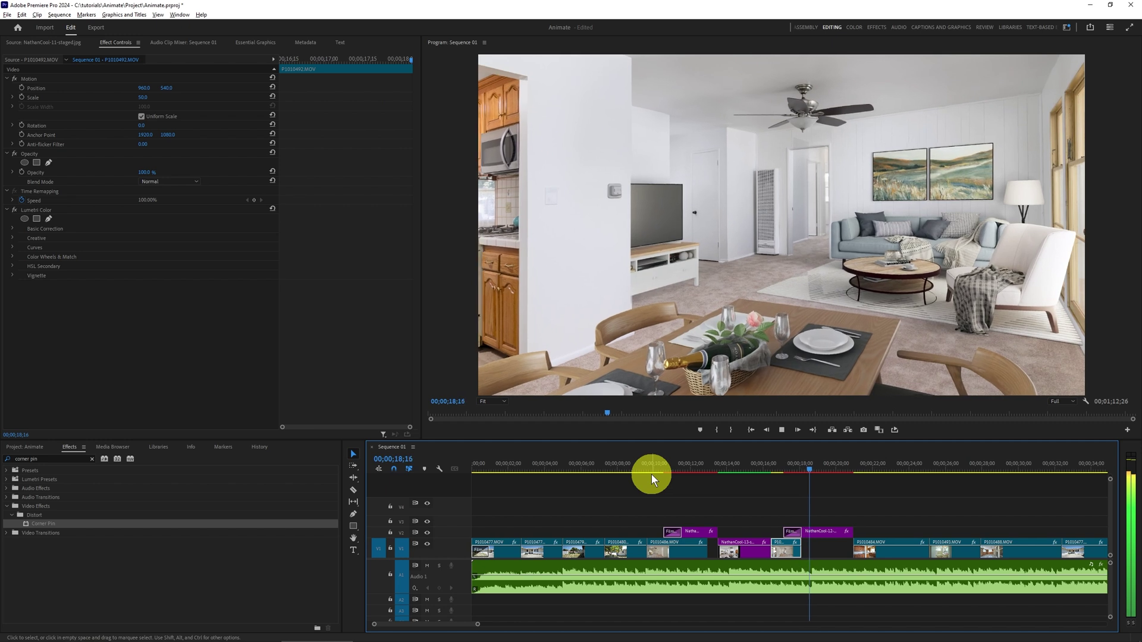
key(space)
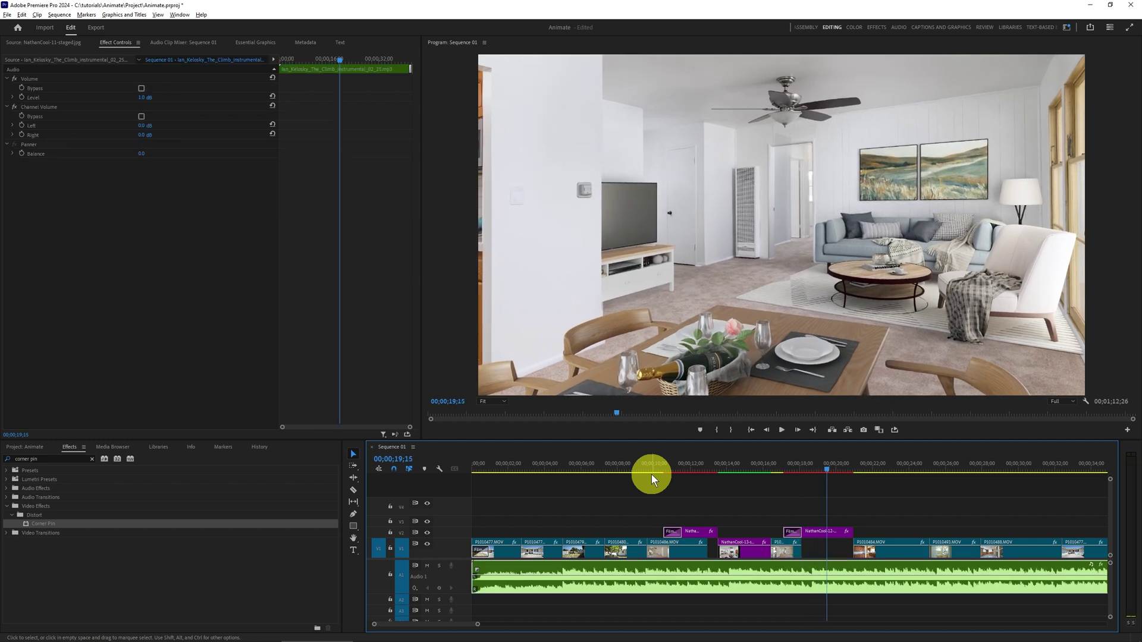
drag(769, 470, 819, 470)
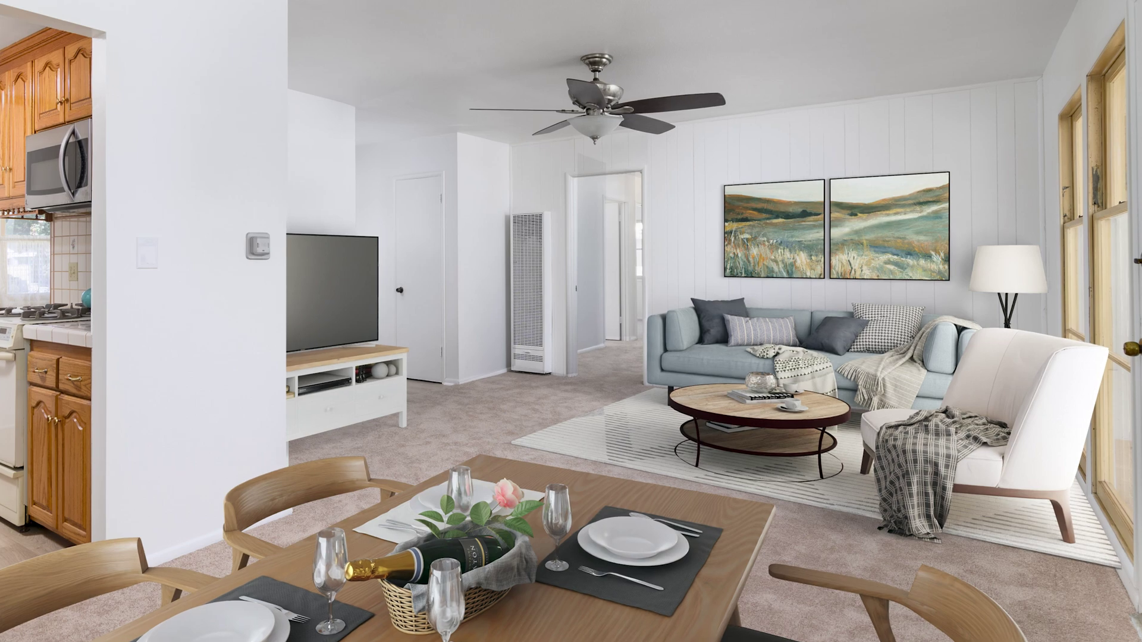
Step: Compare the motion of the original empty-room footage with the middle and last animated staged clips near the sequence's end
click(892, 523)
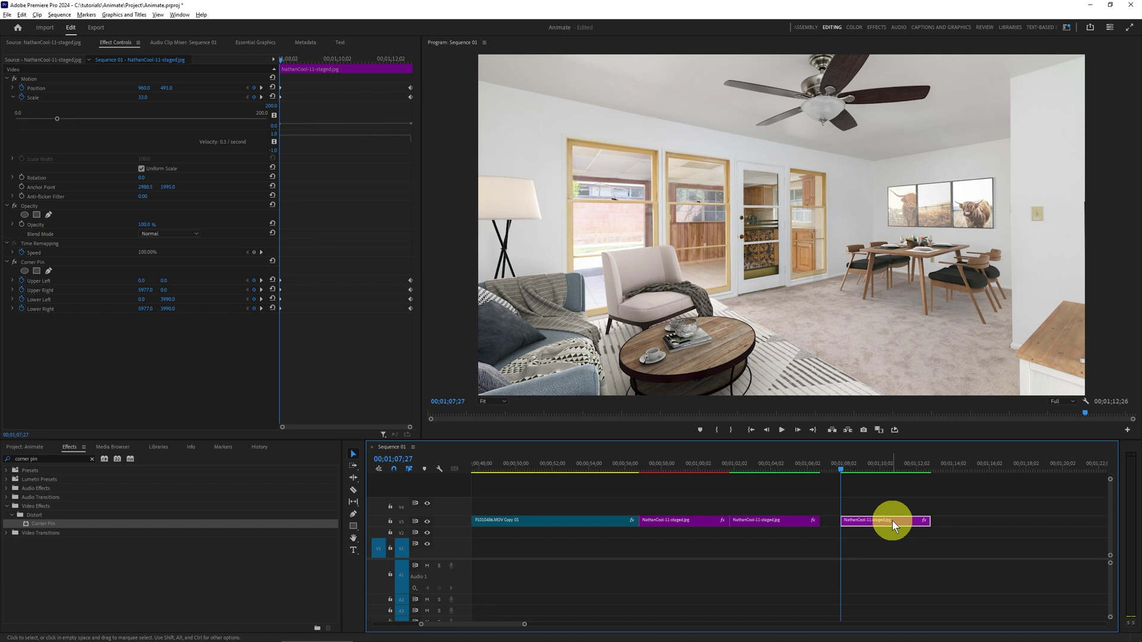
click(541, 467)
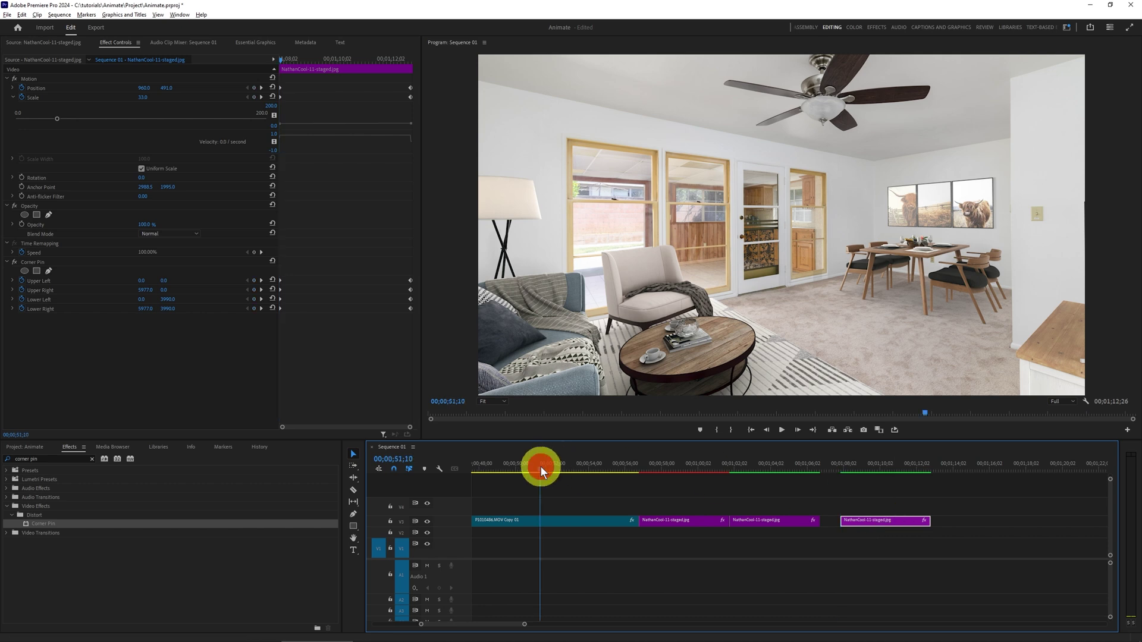
drag(541, 469, 584, 469)
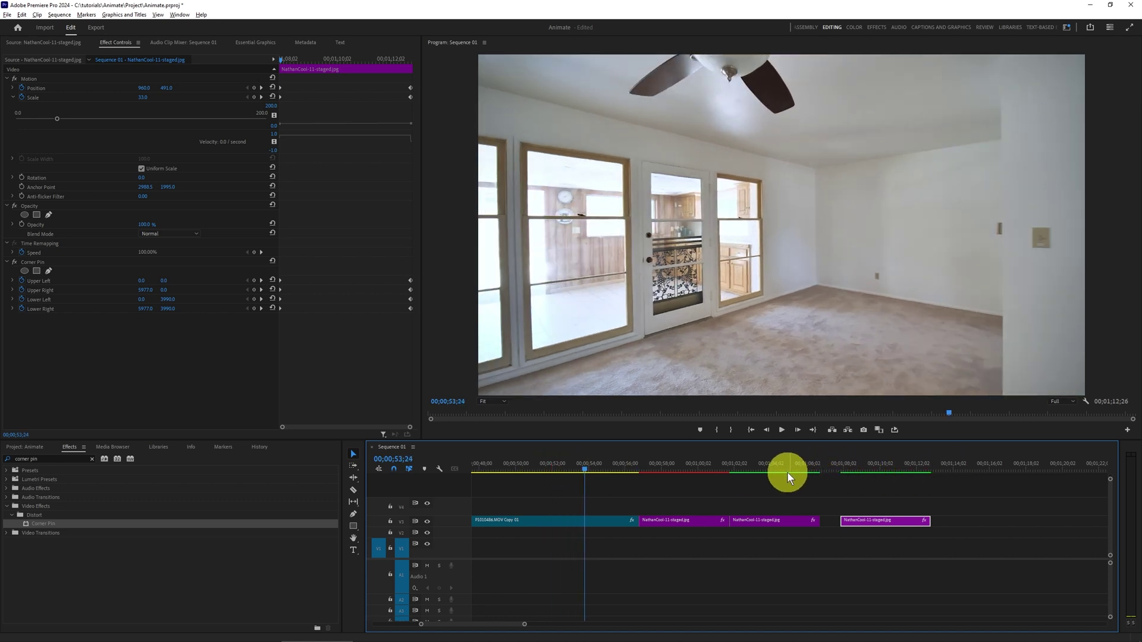
click(763, 469)
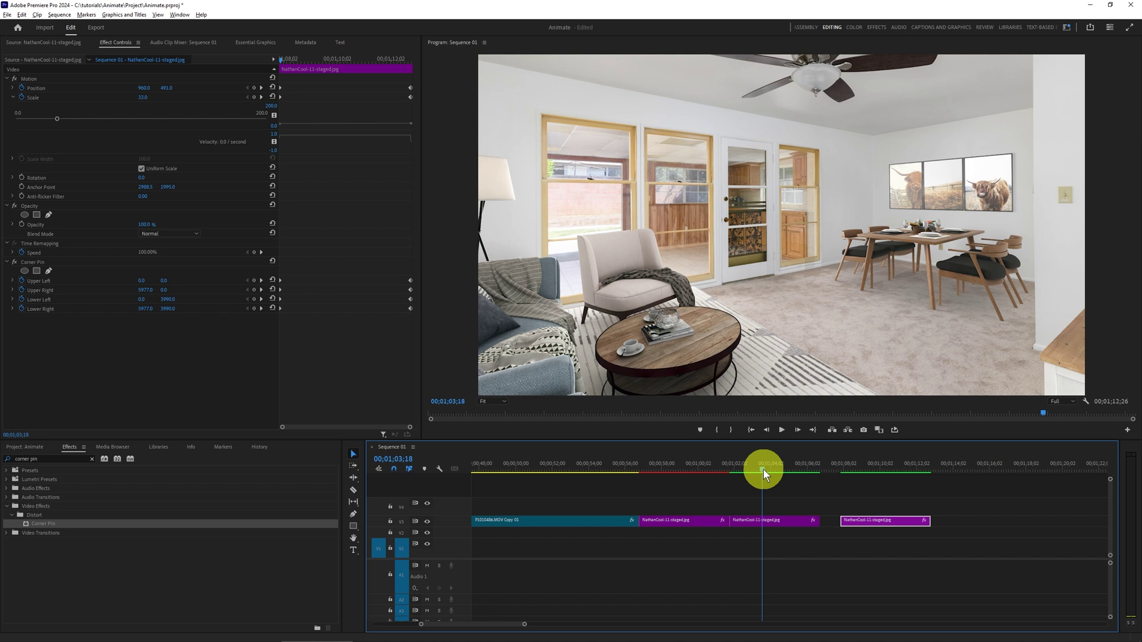
click(853, 467)
mouse_move(853, 469)
mouse_down()
mouse_move(894, 470)
mouse_move(848, 476)
mouse_move(874, 477)
mouse_up()
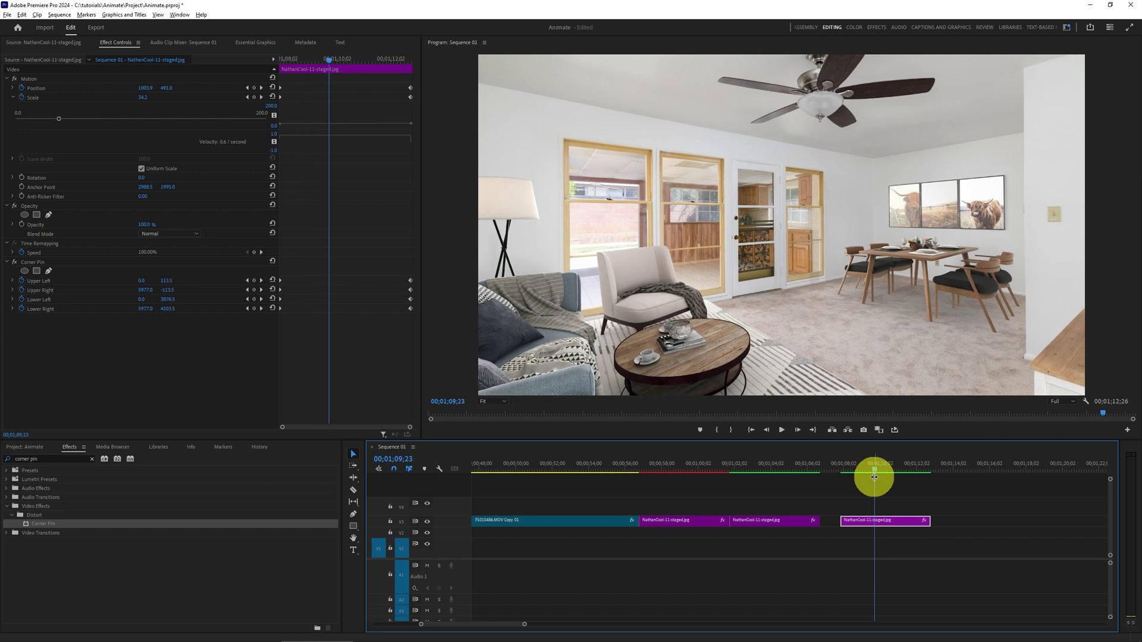